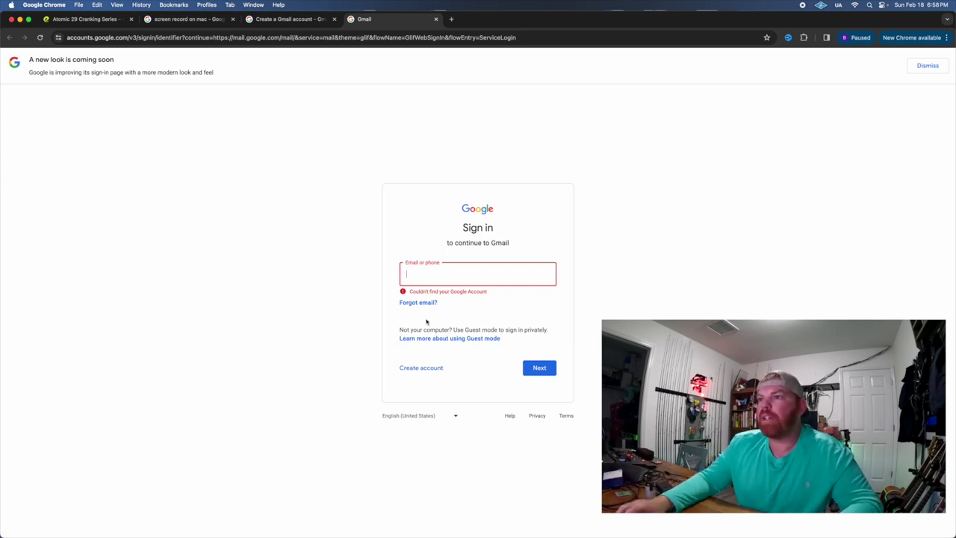
# Start a Google account for personal use and enter the first and last name.
pyautogui.click(420, 369)
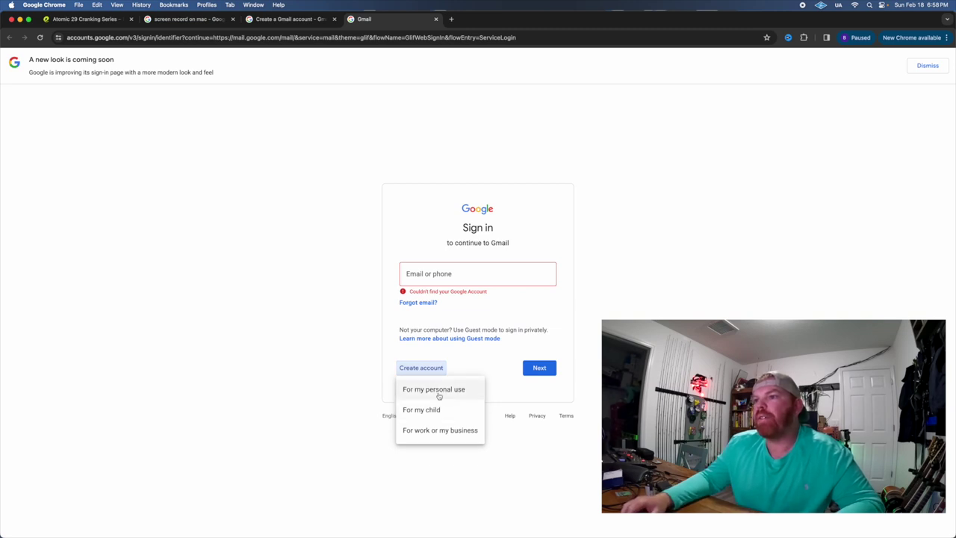
pyautogui.click(440, 396)
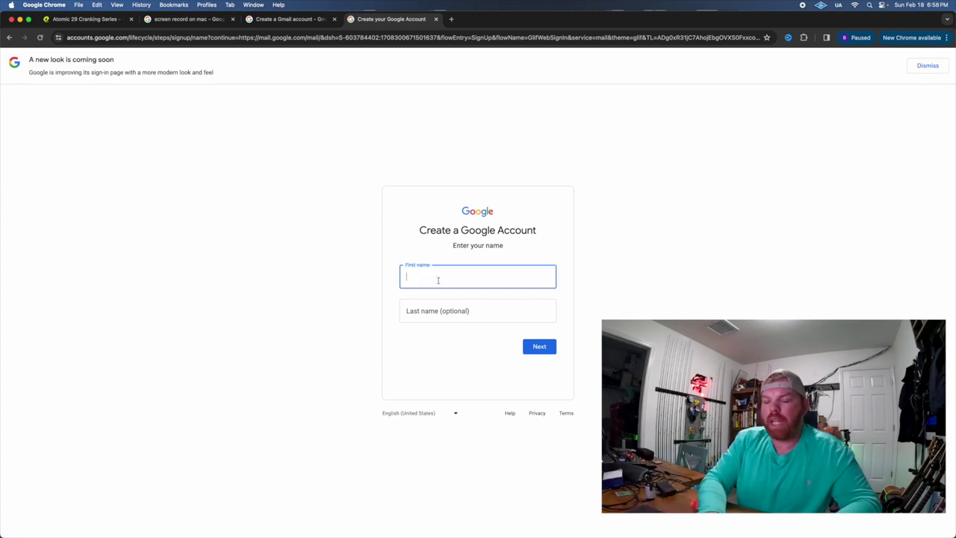
pyautogui.write('l')
pyautogui.press('Tab')
pyautogui.write('sh')
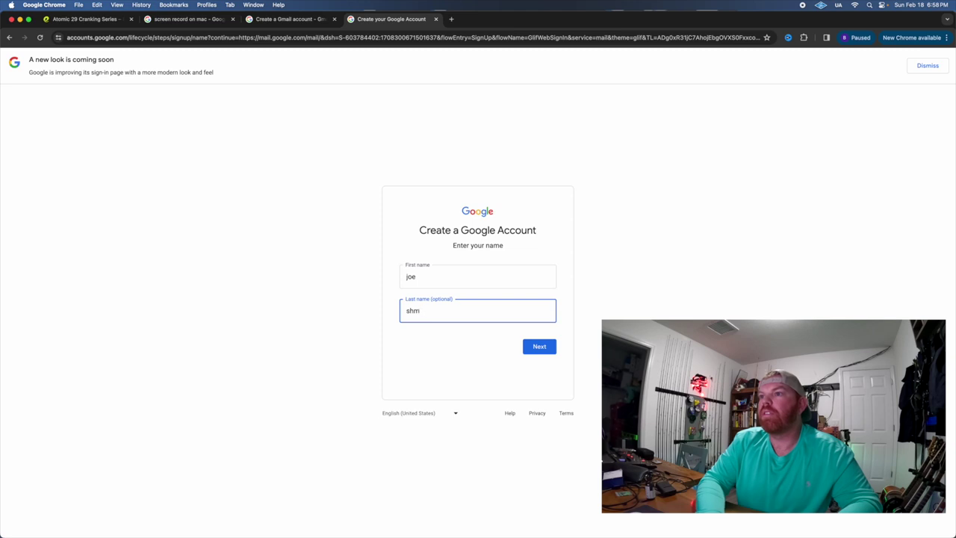
pyautogui.write('e')
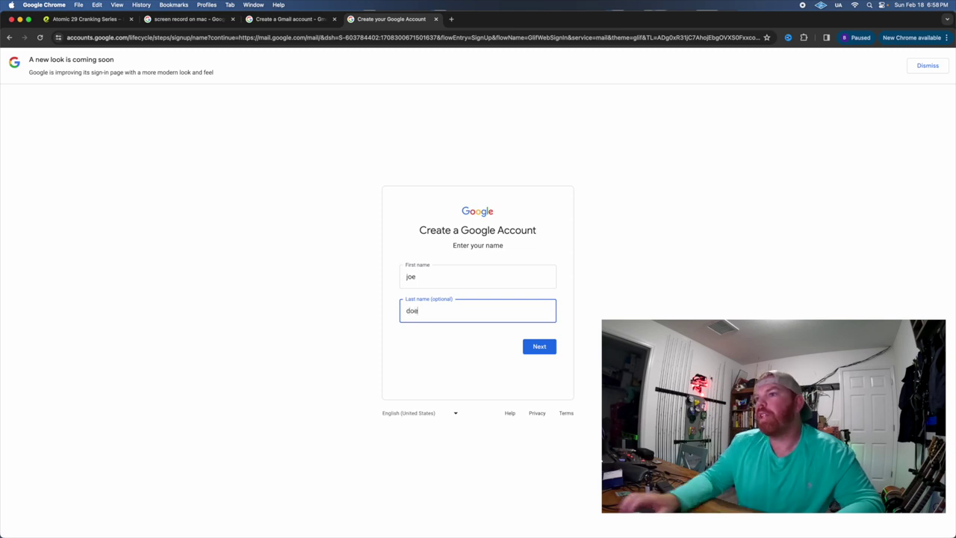
pyautogui.click(542, 354)
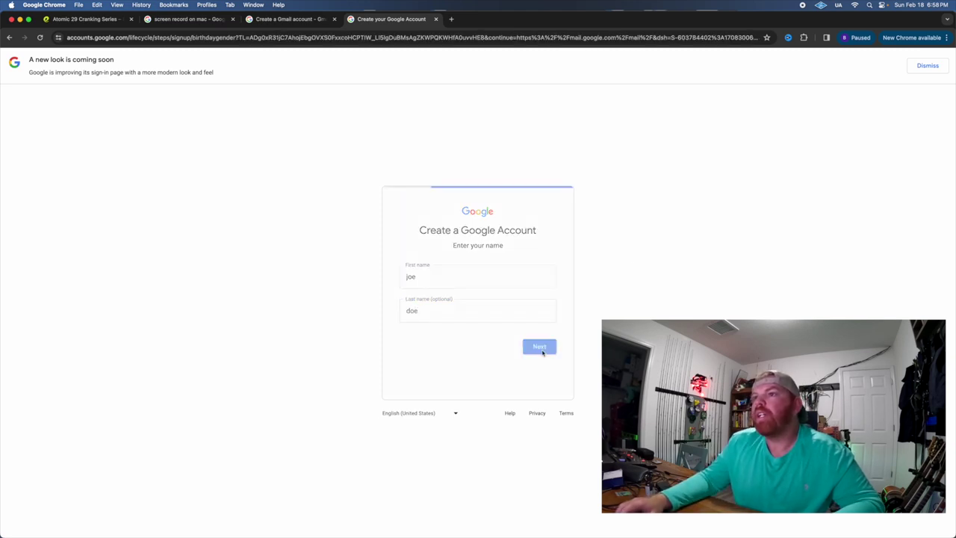
# Set the birthday to July with a day and year, and the gender to Male.
pyautogui.click(428, 277)
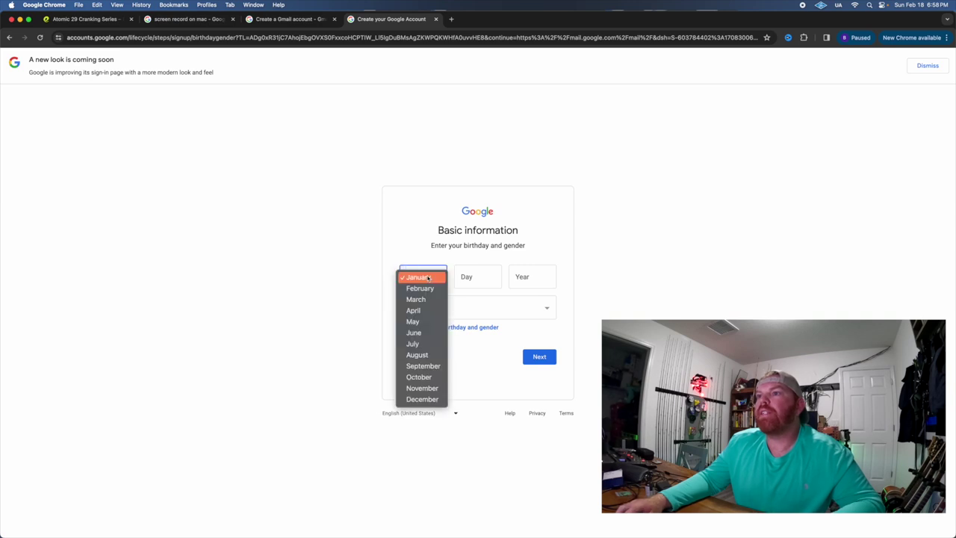
pyautogui.click(416, 344)
pyautogui.click(484, 277)
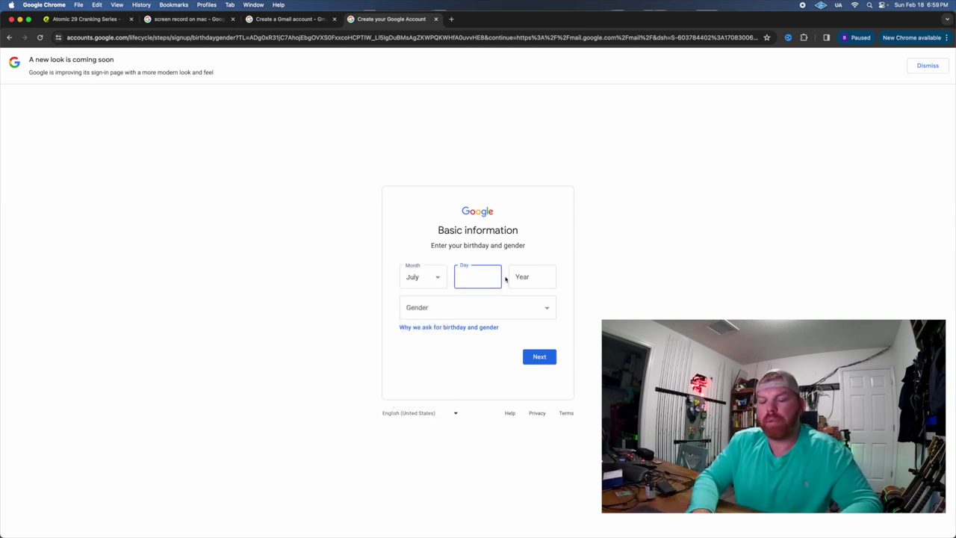
pyautogui.write('3')
pyautogui.write('2')
pyautogui.press('BackSpace')
pyautogui.press('BackSpace')
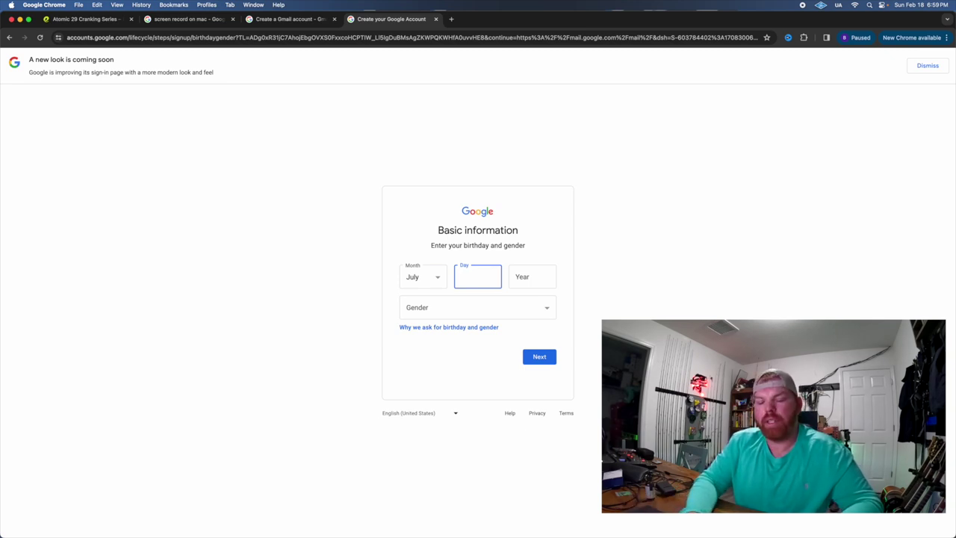
pyautogui.click(533, 280)
pyautogui.write('1990')
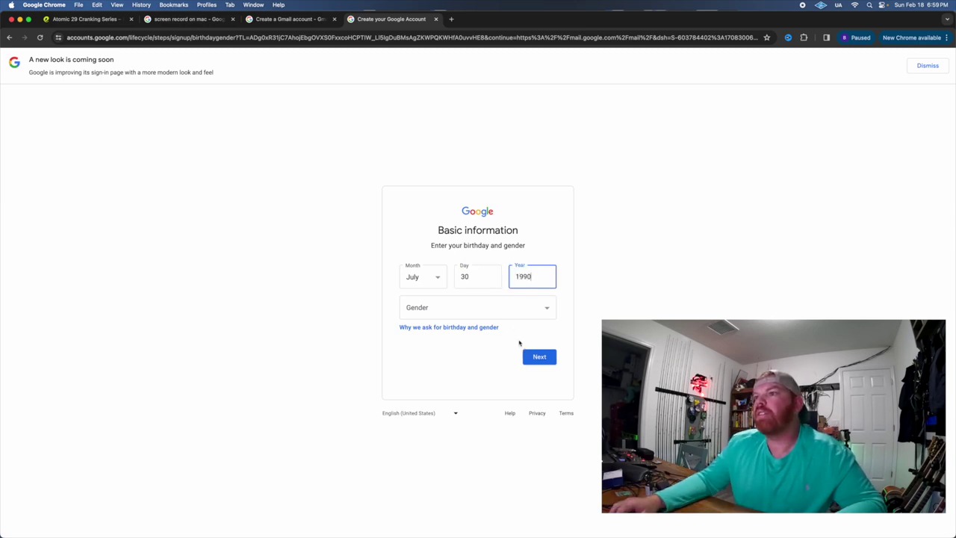
pyautogui.click(448, 308)
pyautogui.click(446, 320)
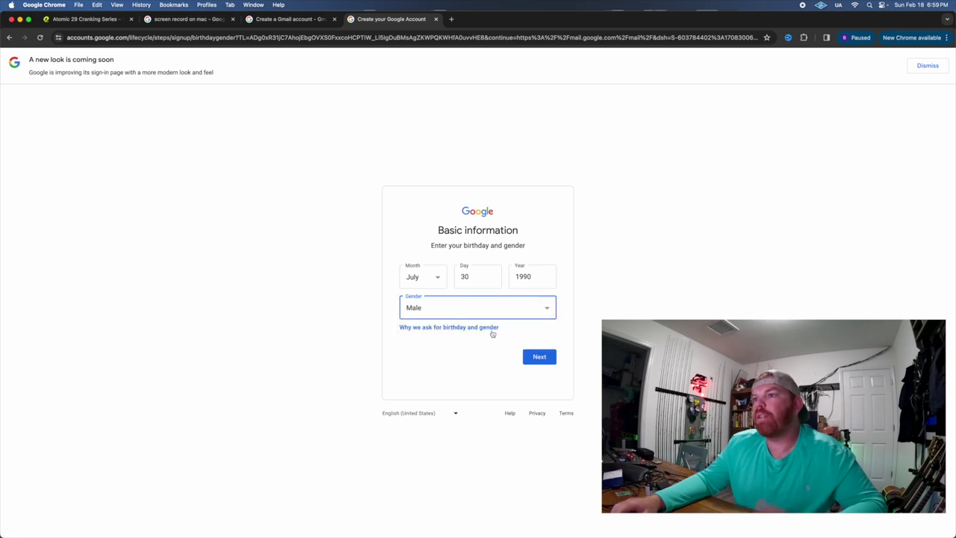
pyautogui.click(538, 357)
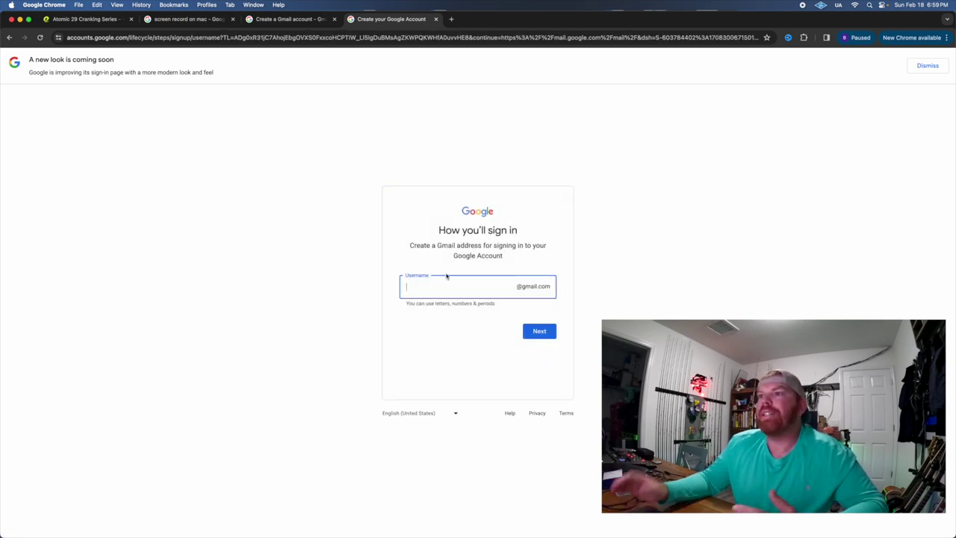
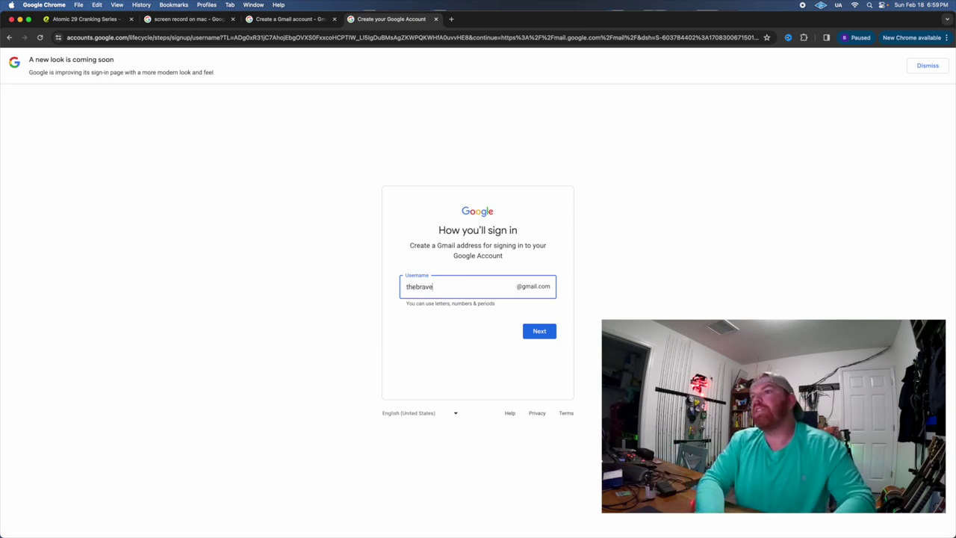
# Choose a Gmail username, then set and confirm the account password.
pyautogui.press('Return')
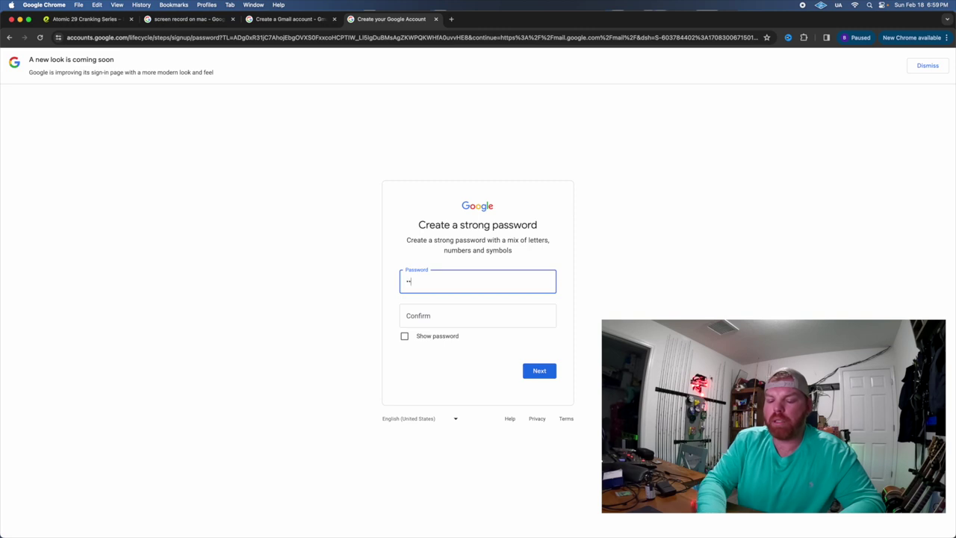
pyautogui.write('••••••••')
pyautogui.press('Tab')
pyautogui.write('••••••')
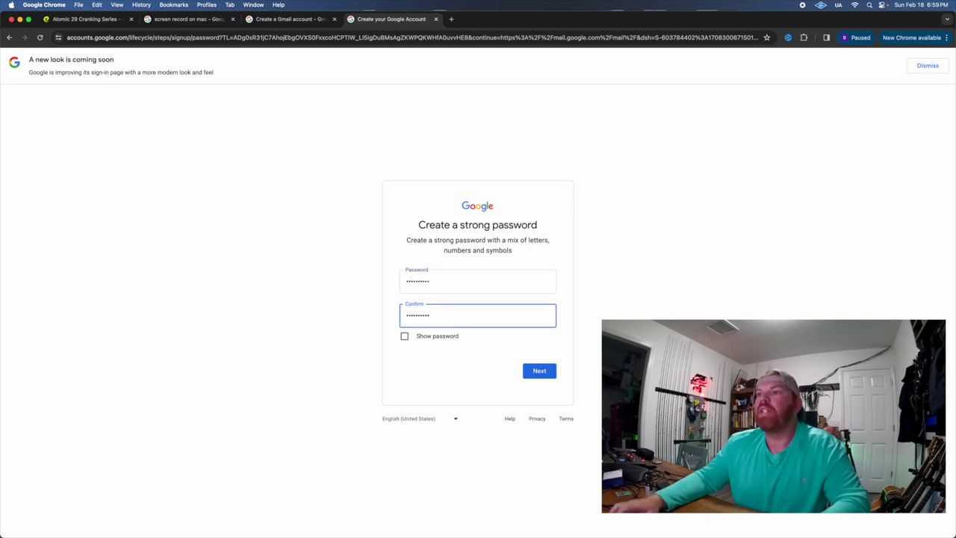
pyautogui.click(550, 371)
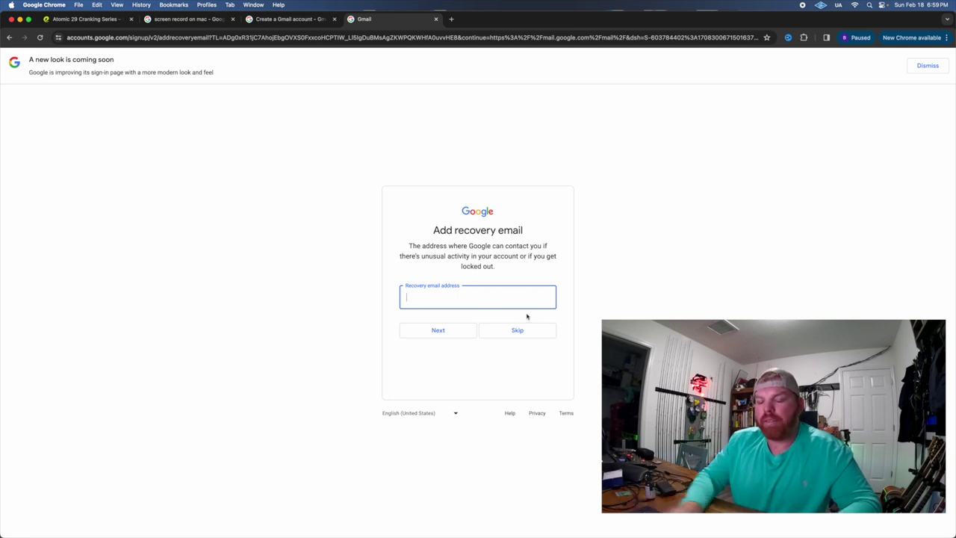
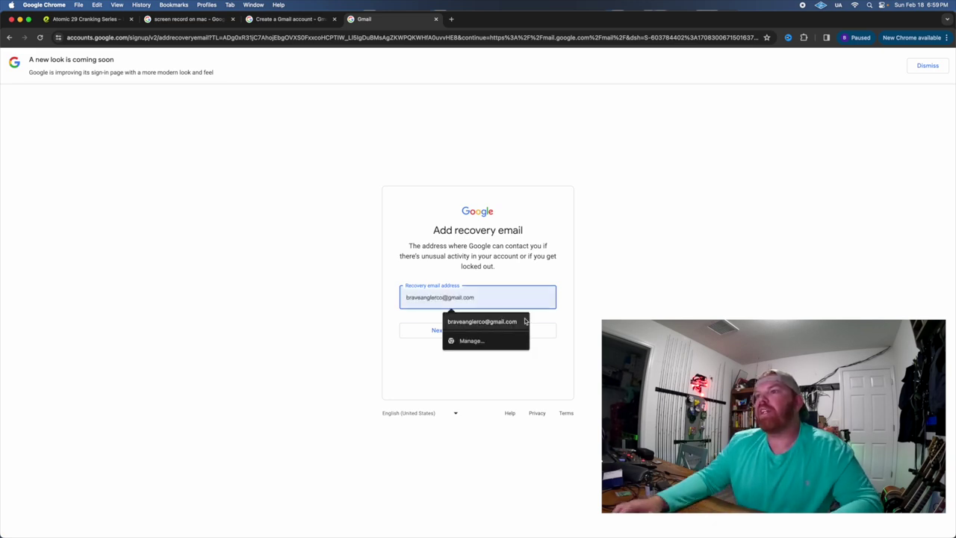
# Add the suggested recovery email, agree to the Privacy and Terms, and confirm personalization.
pyautogui.click(509, 322)
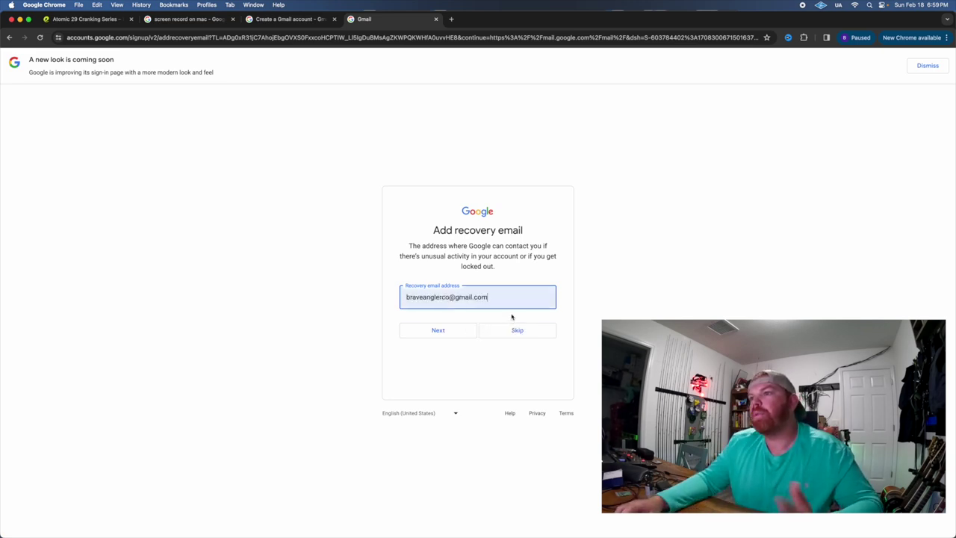
pyautogui.click(464, 333)
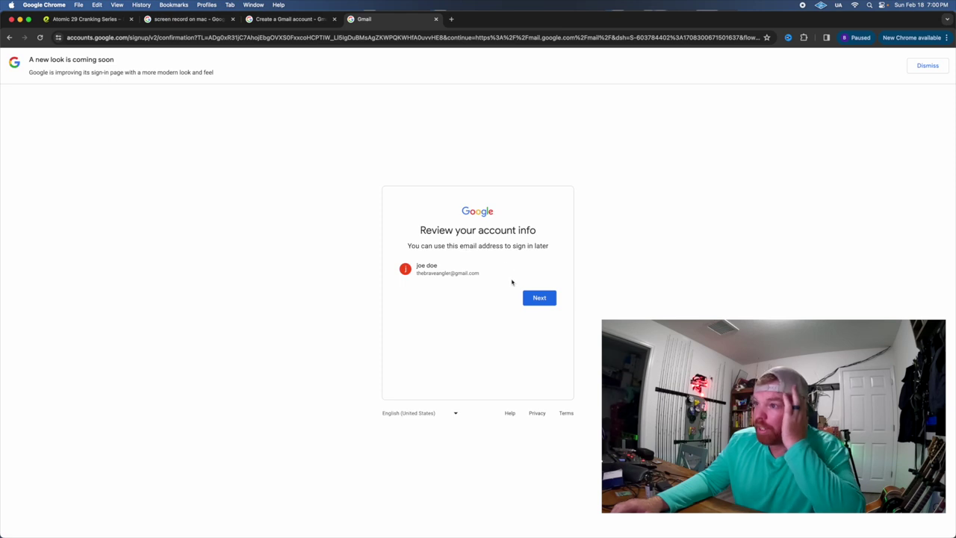
pyautogui.click(540, 298)
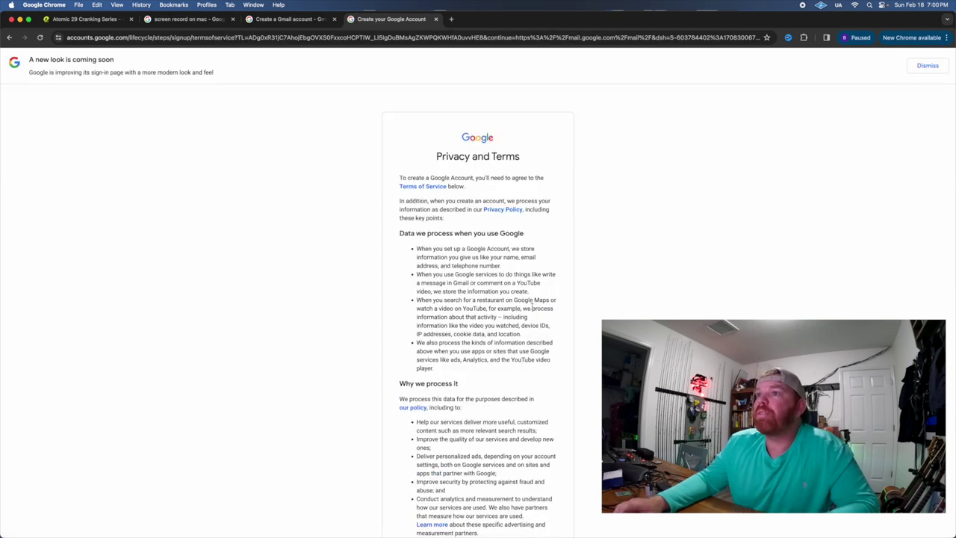
pyautogui.scroll(-10, 539, 298)
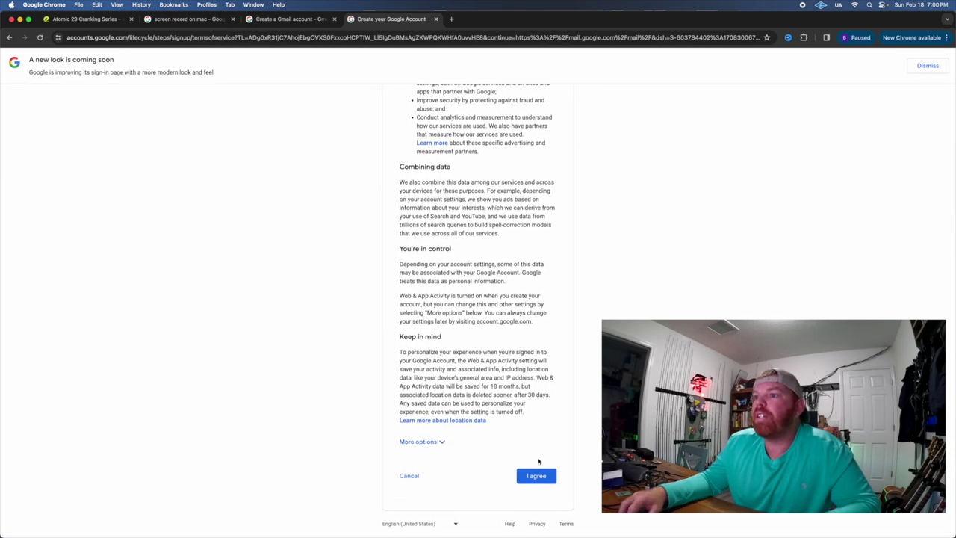
pyautogui.click(537, 470)
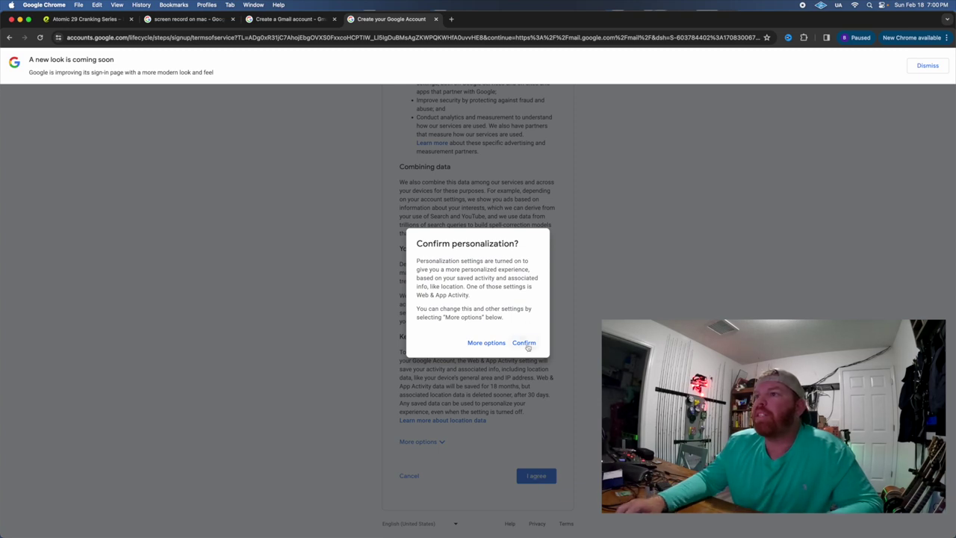
pyautogui.click(526, 342)
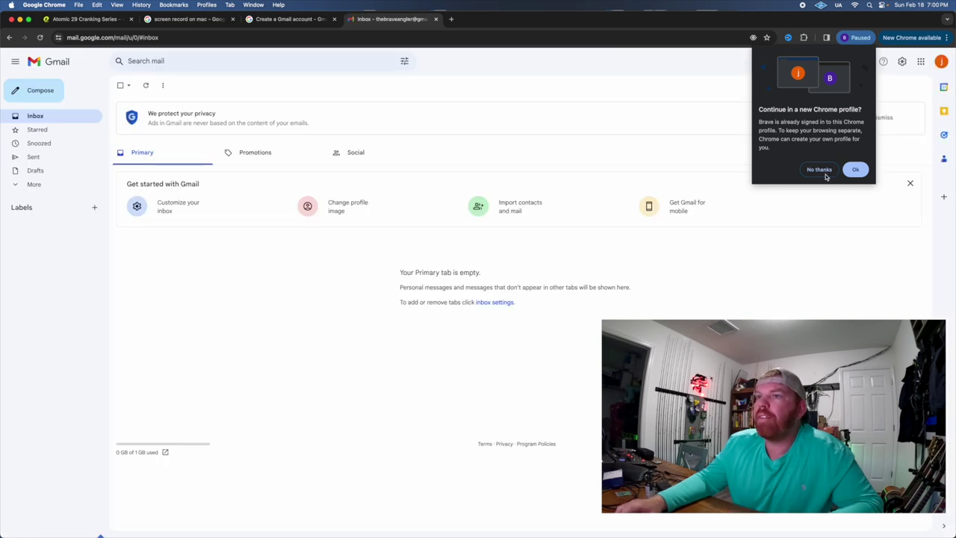
# Accept continuing the new account in its own Chrome profile.
pyautogui.click(857, 171)
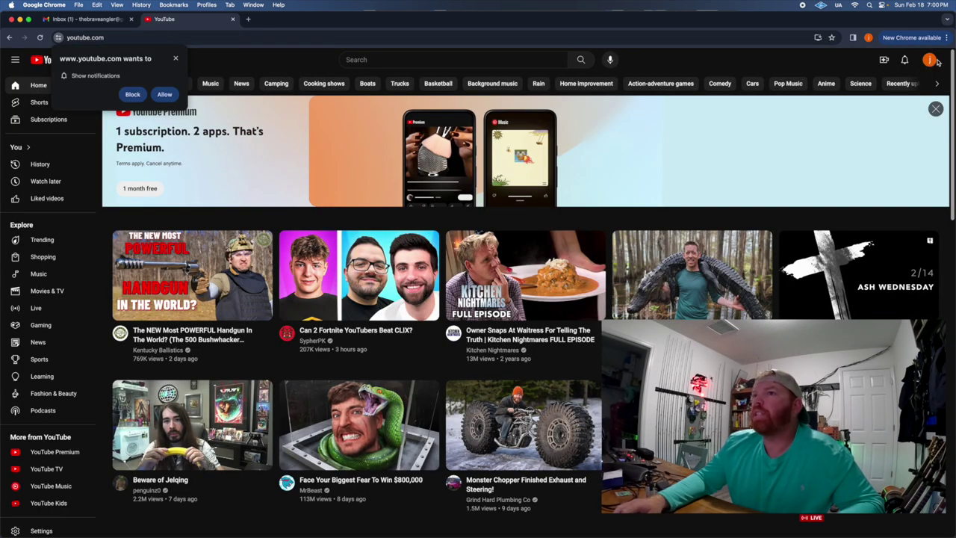
# Block YouTube notifications and create a channel named 'Stevie Brave Fishing'.
pyautogui.click(144, 94)
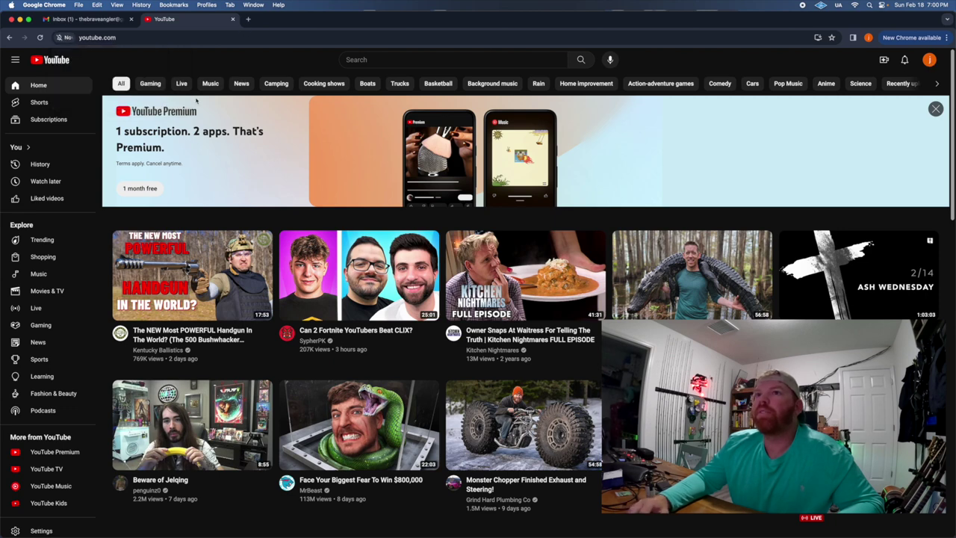
pyautogui.click(929, 59)
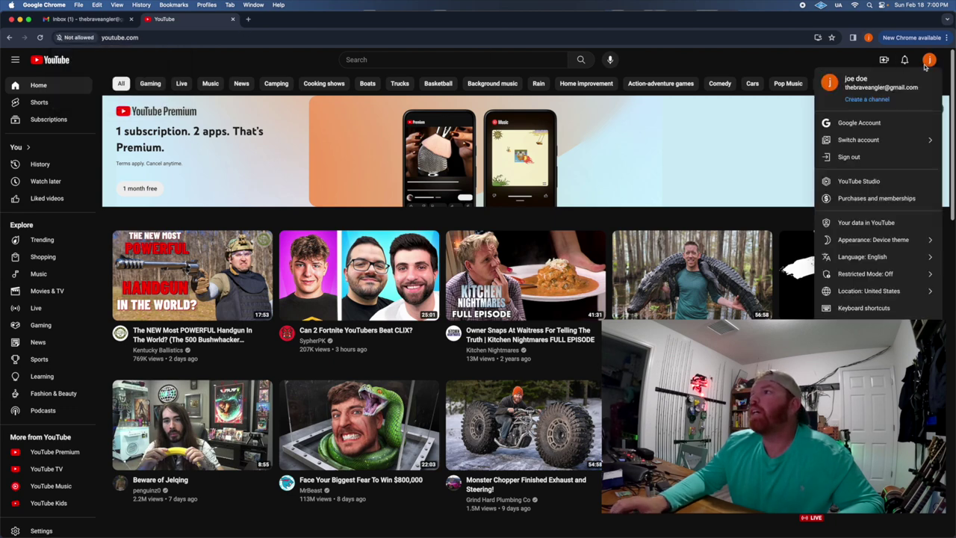
pyautogui.click(877, 100)
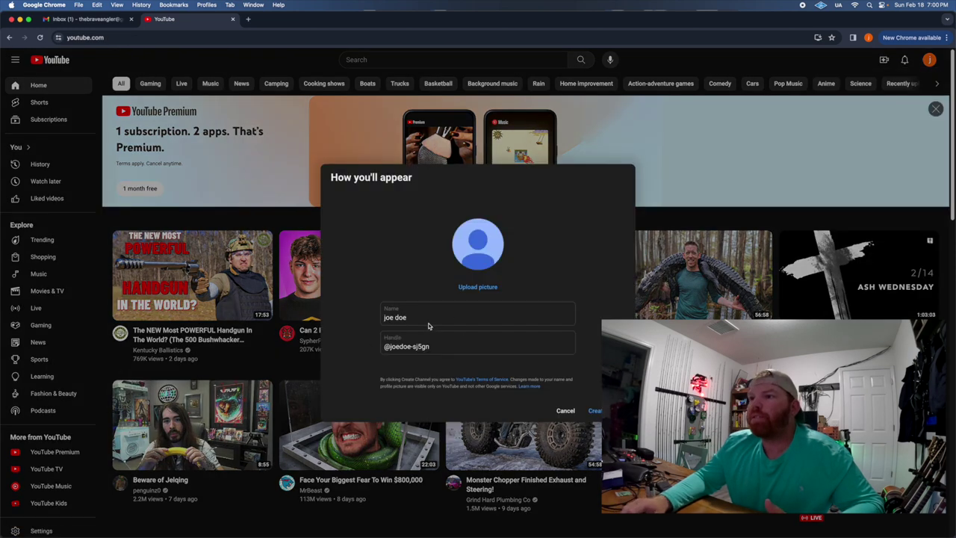
pyautogui.moveTo(426, 317); pyautogui.dragTo(375, 317)
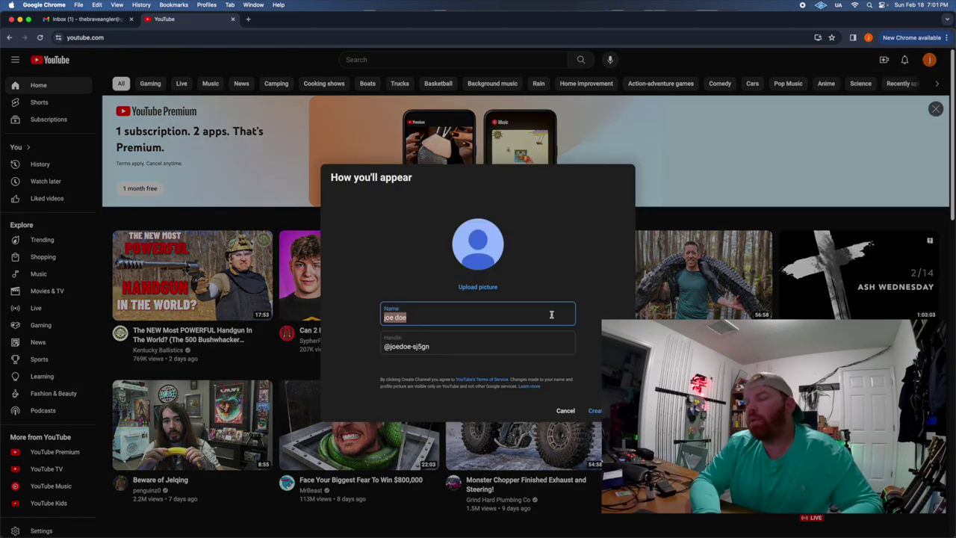
pyautogui.write('Stevie')
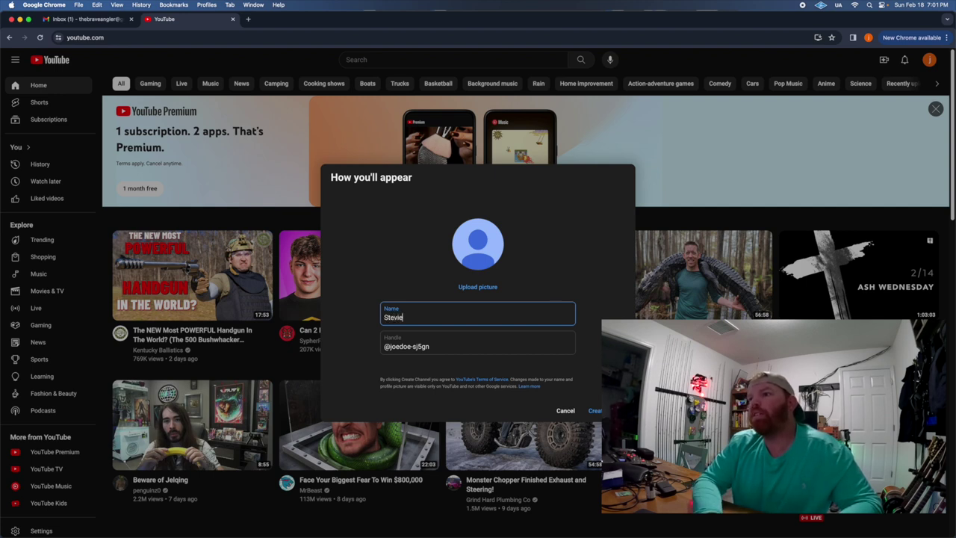
pyautogui.write('B')
pyautogui.press('BackSpace')
pyautogui.write('Brave Fishing')
pyautogui.click(477, 287)
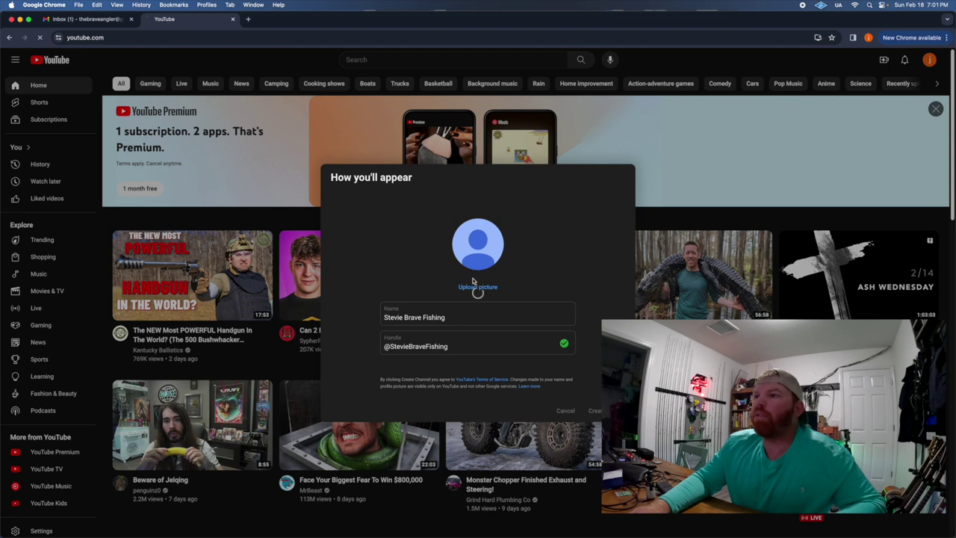
pyautogui.press('Return')
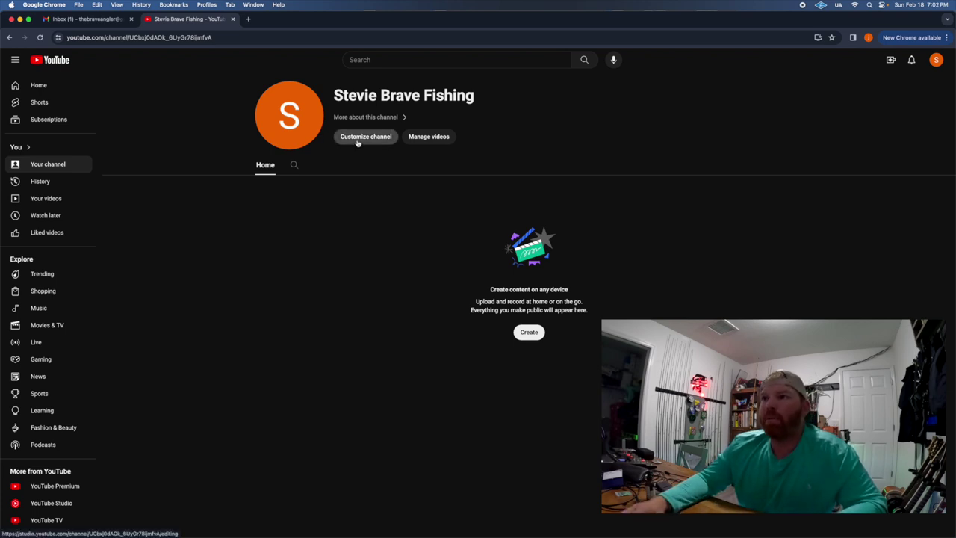
# Open the channel's Branding settings in YouTube Studio, plus a fresh browser tab.
pyautogui.click(357, 140)
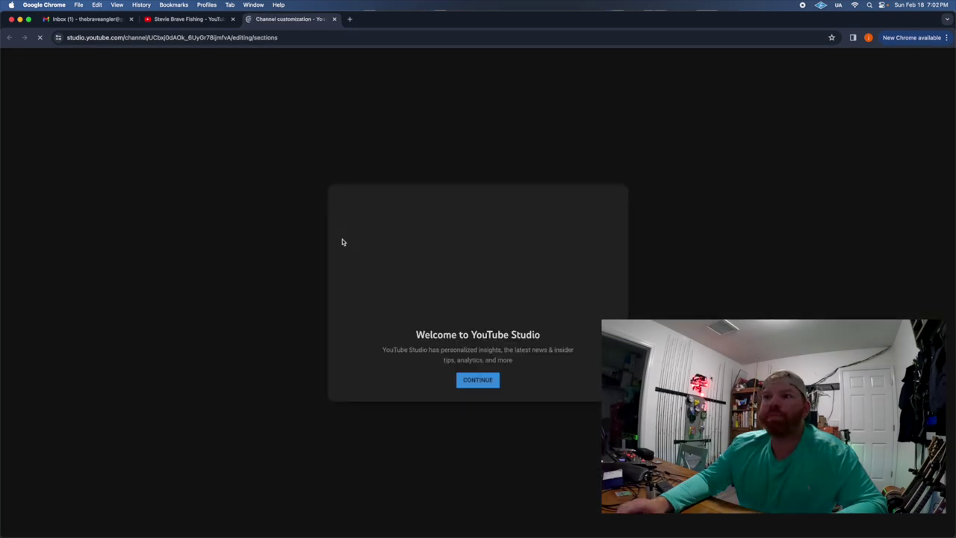
pyautogui.click(471, 384)
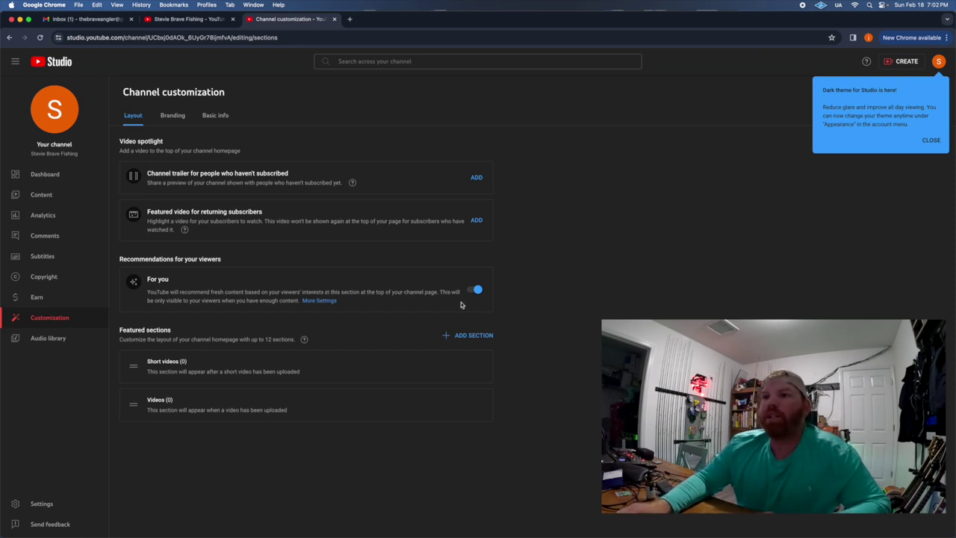
pyautogui.click(173, 116)
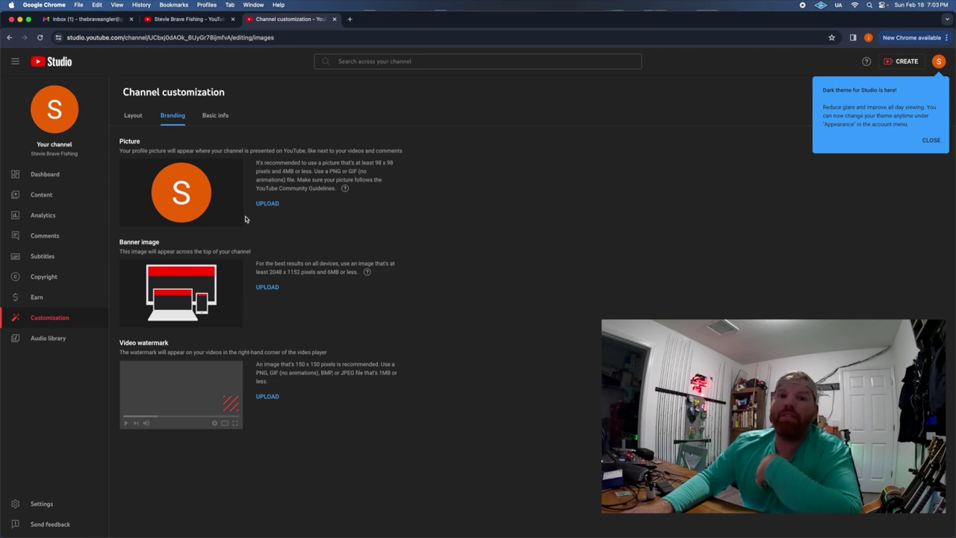
pyautogui.click(350, 19)
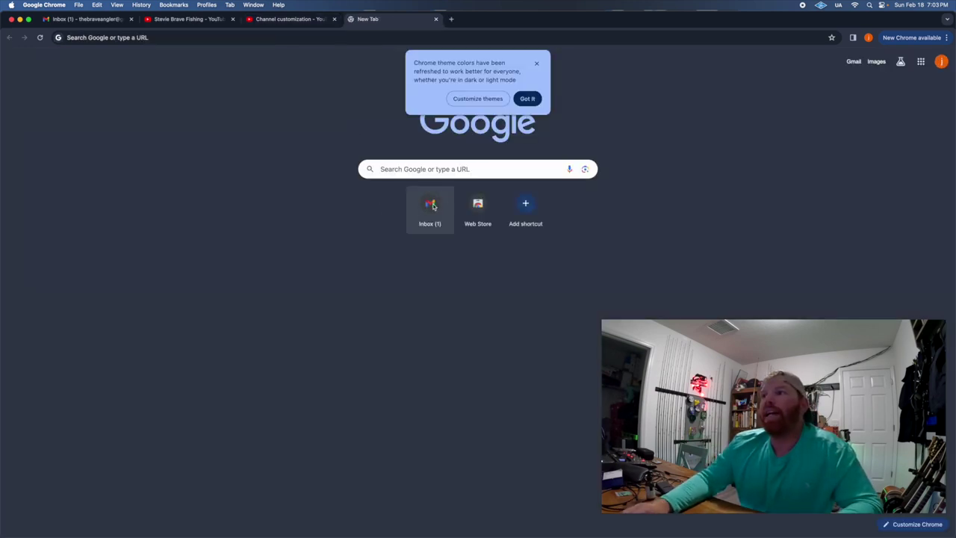
# Search Google for 'canva' and open Canva's official site.
pyautogui.click(404, 170)
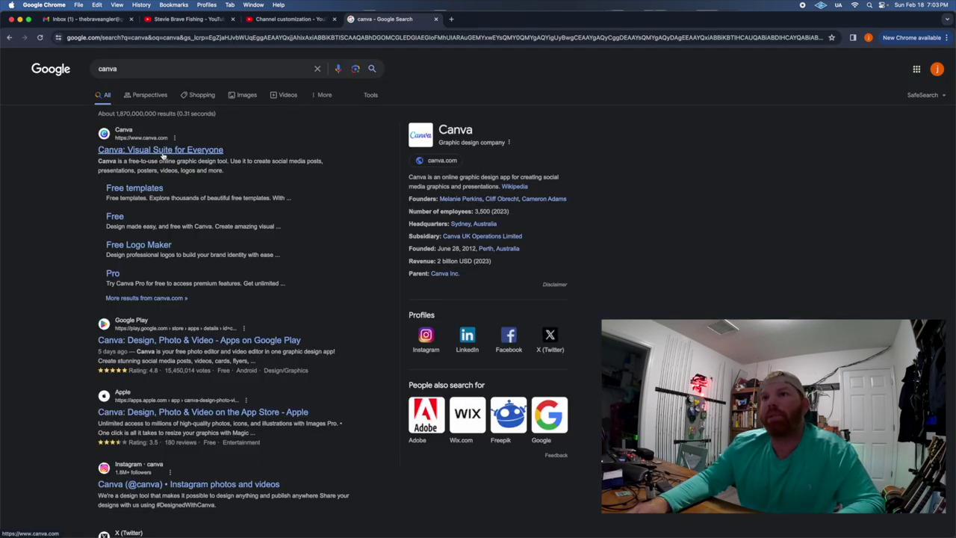
pyautogui.click(163, 152)
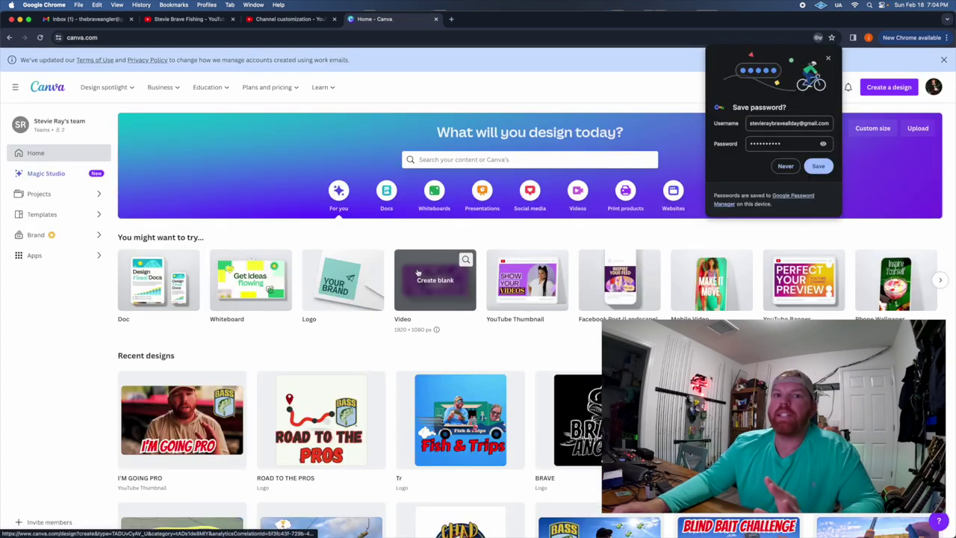
# Scroll through the recent designs on Canva's home page.
pyautogui.scroll(-3, 399, 312)
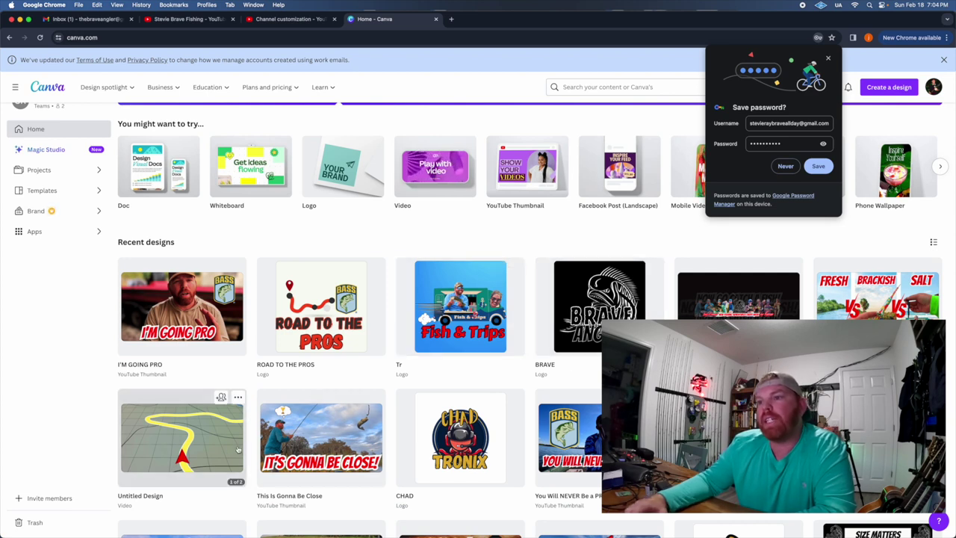
pyautogui.scroll(-2, 568, 393)
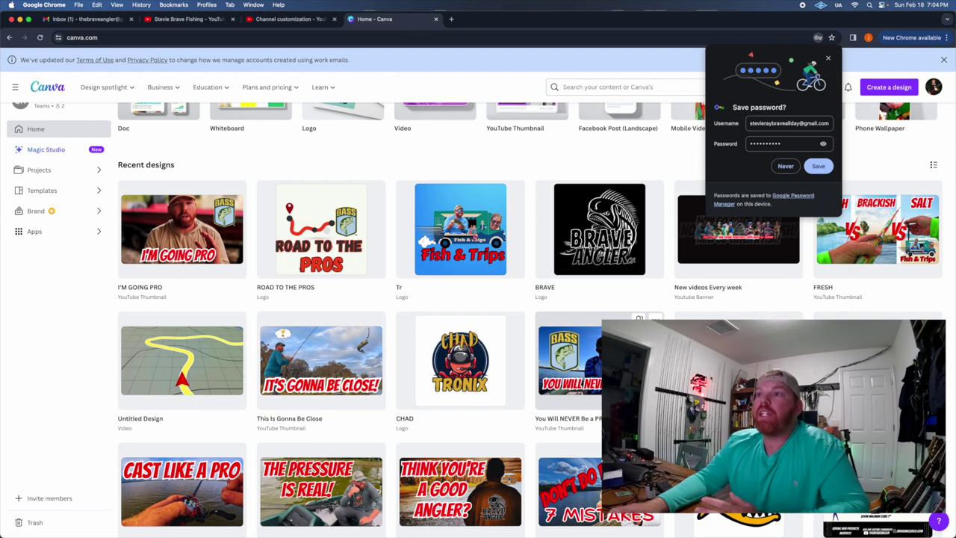
pyautogui.scroll(3, 634, 358)
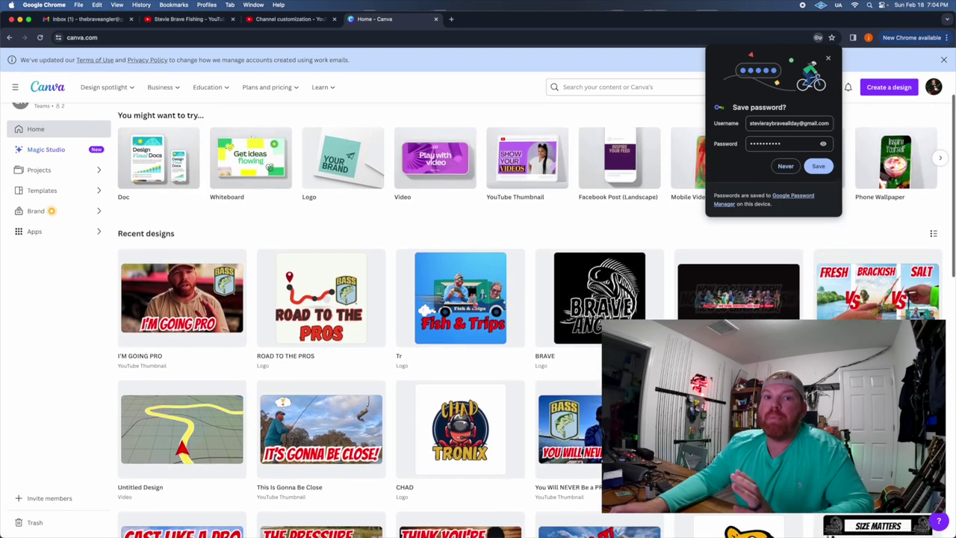
pyautogui.scroll(3, 731, 306)
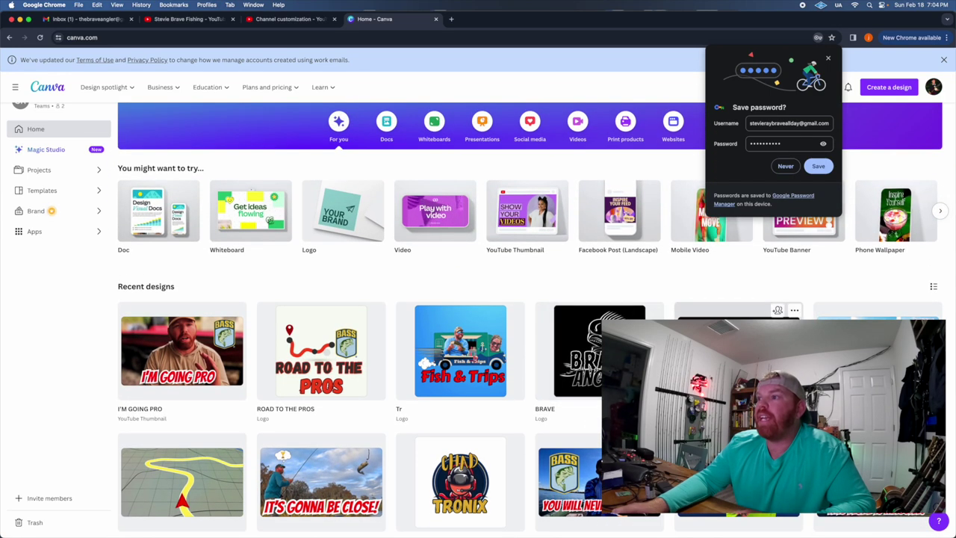
# Open the 'New videos Every week' banner design, then return to YouTube Studio's customization tab.
pyautogui.click(731, 308)
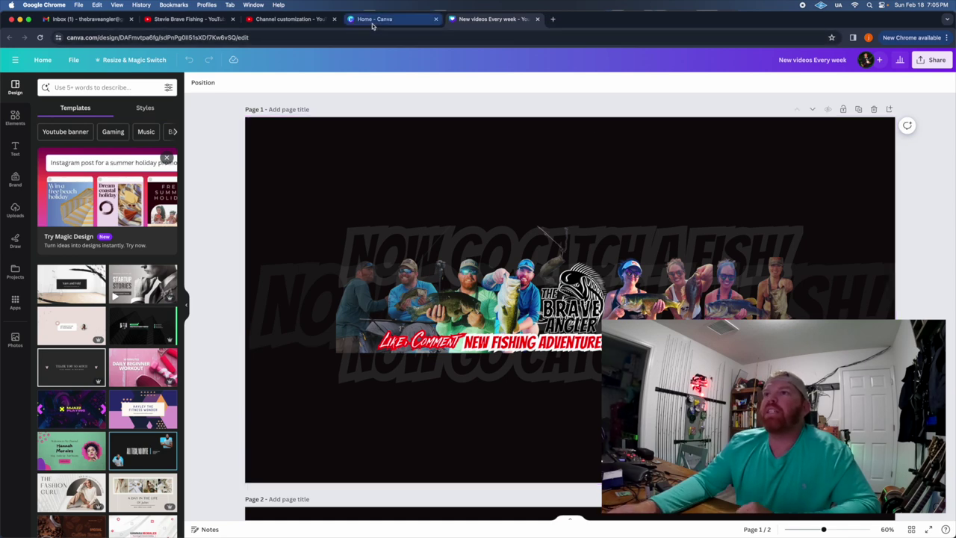
pyautogui.click(316, 21)
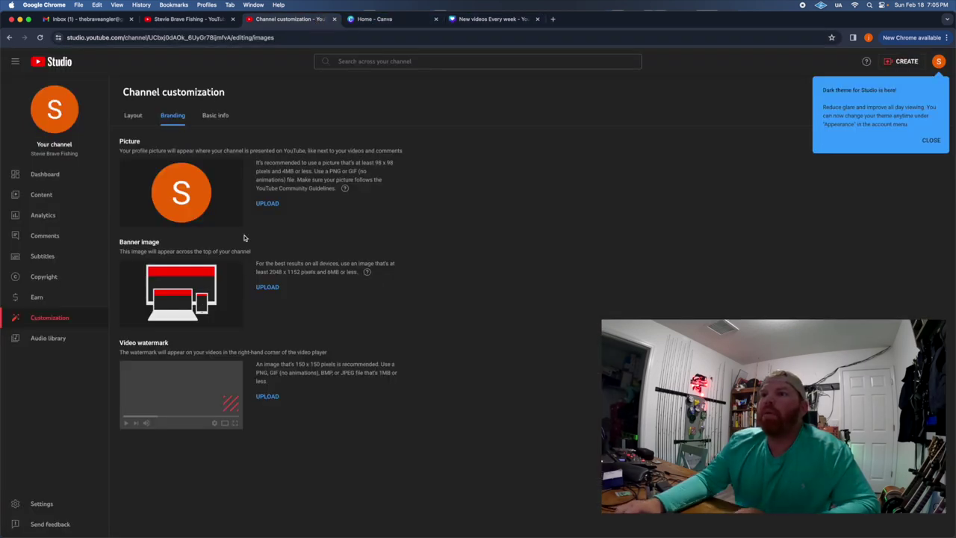
# Upload 'New videos Every week (7).png' as the channel banner image.
pyautogui.click(267, 288)
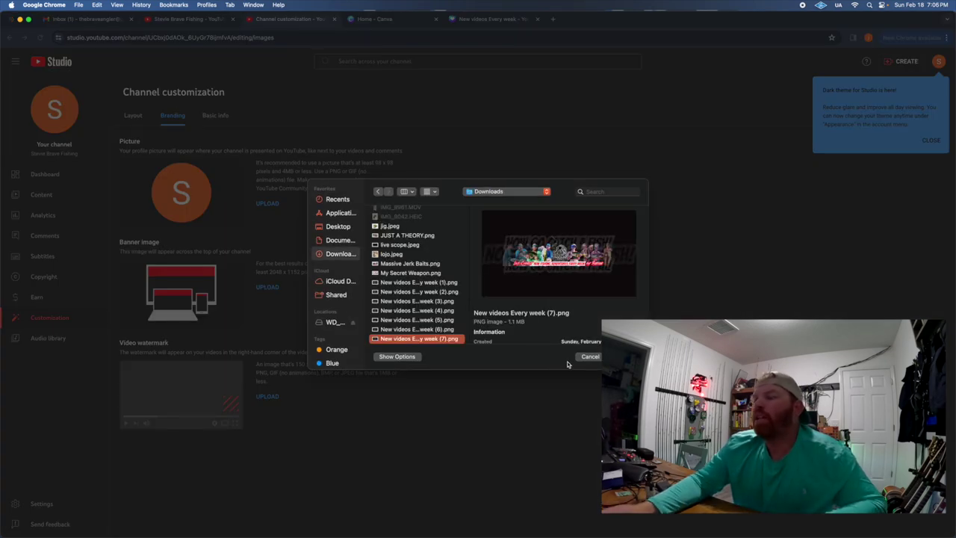
pyautogui.press('Return')
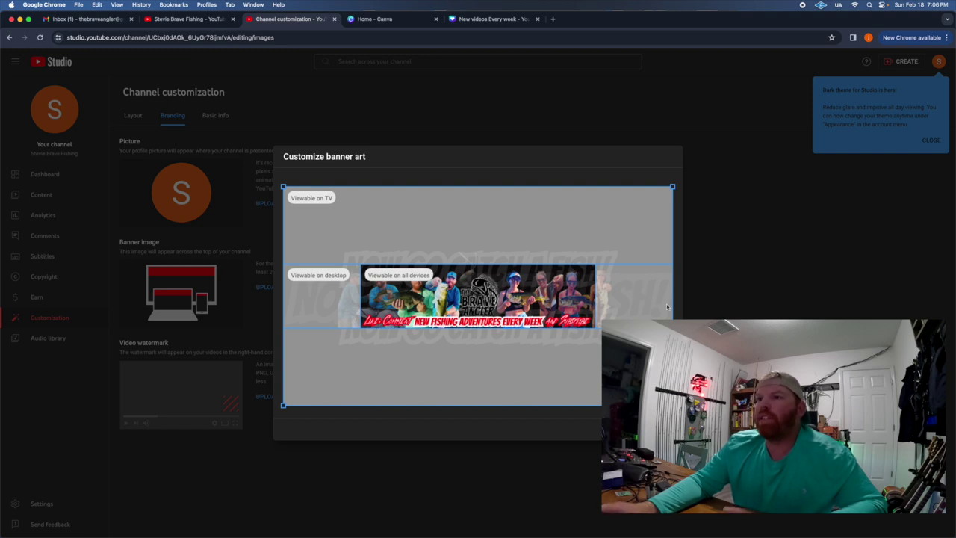
pyautogui.moveTo(312, 201)
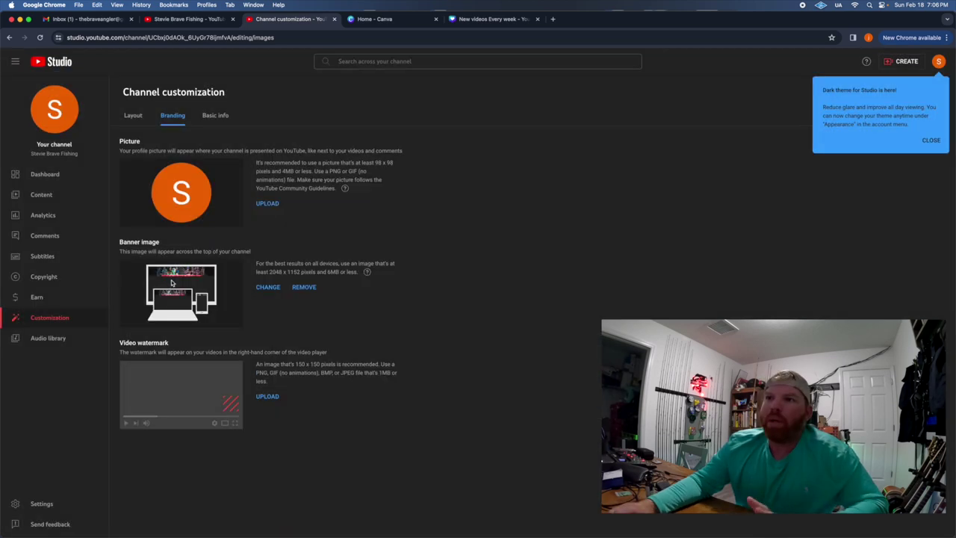
# Upload IMG_0104.jpg from Downloads and apply it as the channel's profile picture.
pyautogui.click(266, 203)
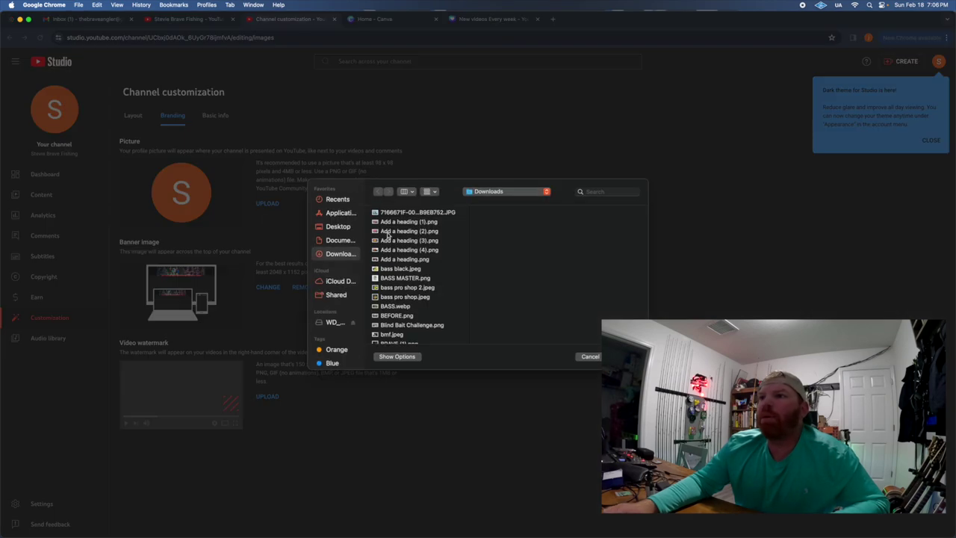
pyautogui.click(394, 214)
pyautogui.write('img')
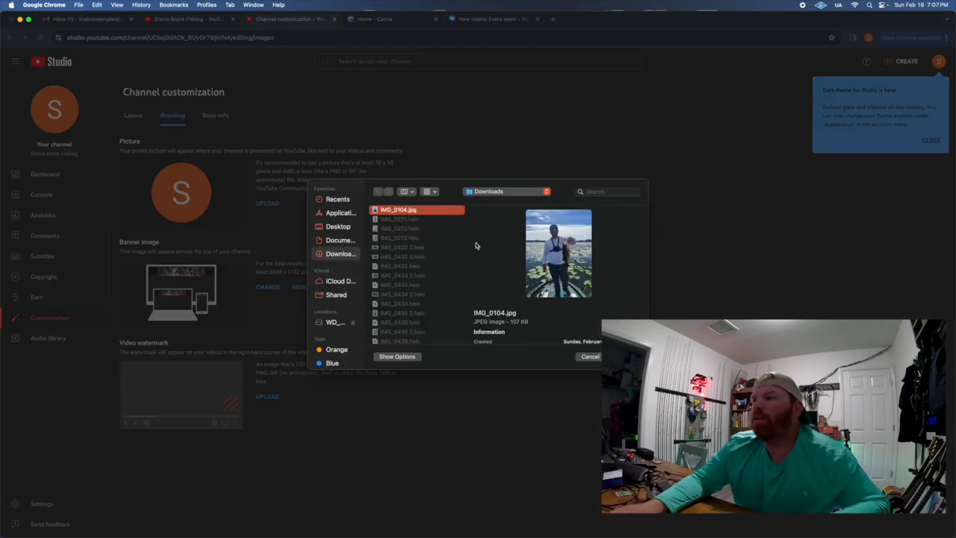
pyautogui.press('Return')
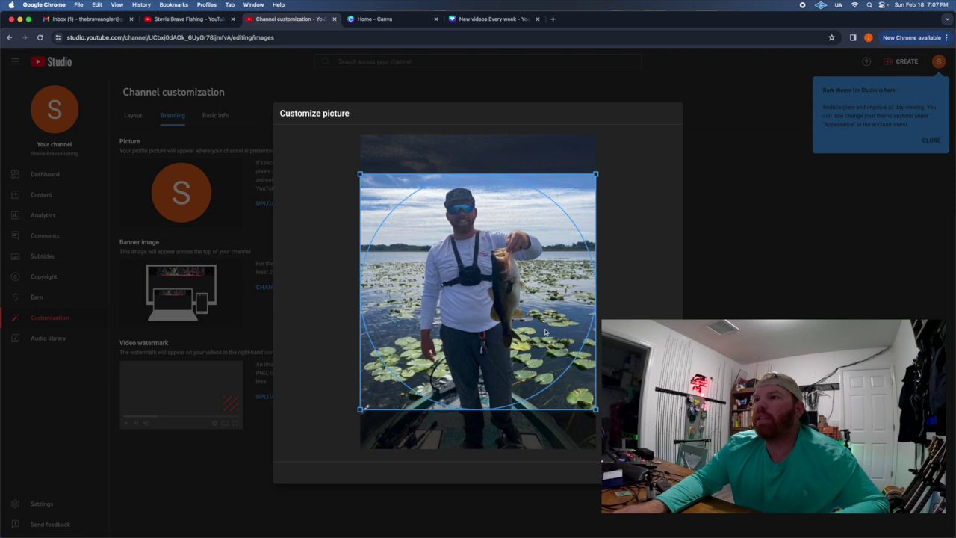
pyautogui.click(651, 472)
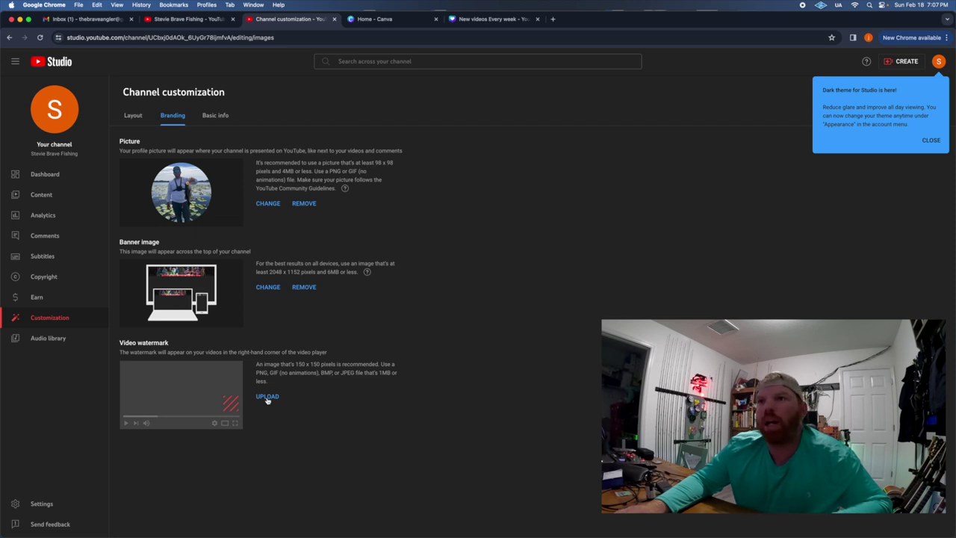
# Start a new blank Logo design in Canva and search its templates for 'subscribe'.
pyautogui.click(403, 18)
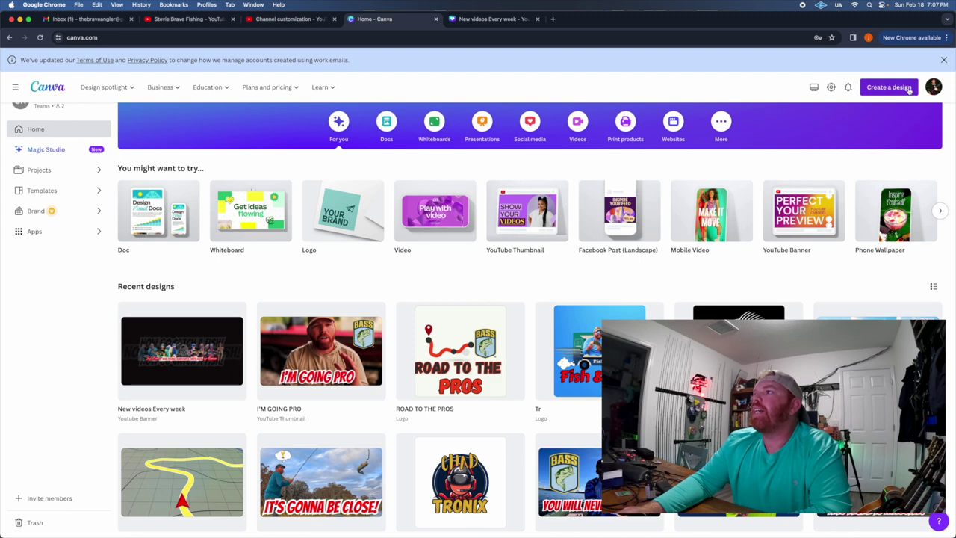
pyautogui.click(888, 86)
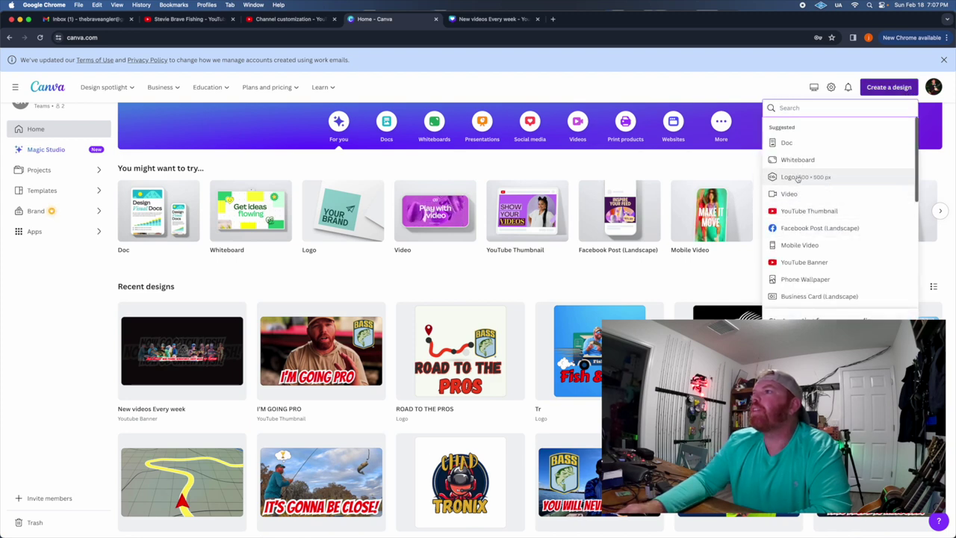
pyautogui.click(797, 176)
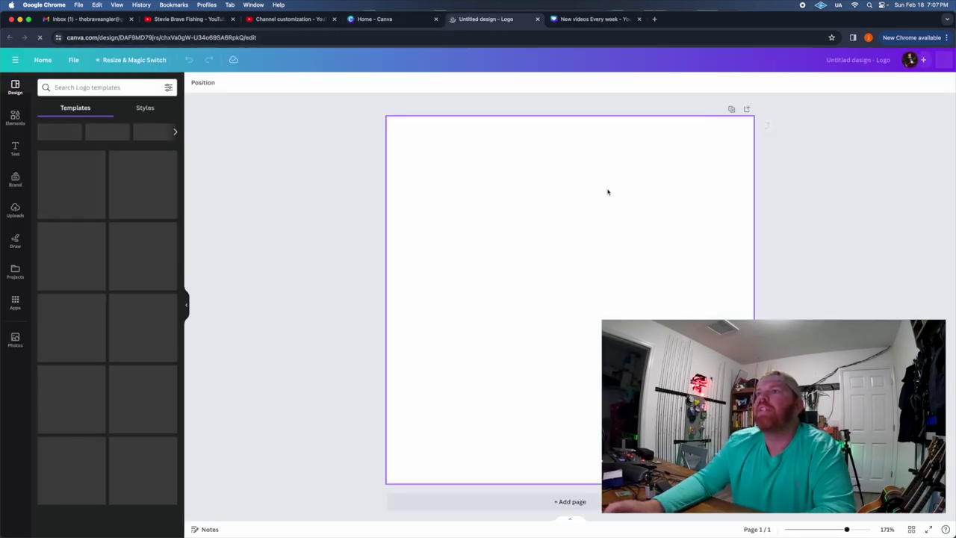
pyautogui.click(105, 88)
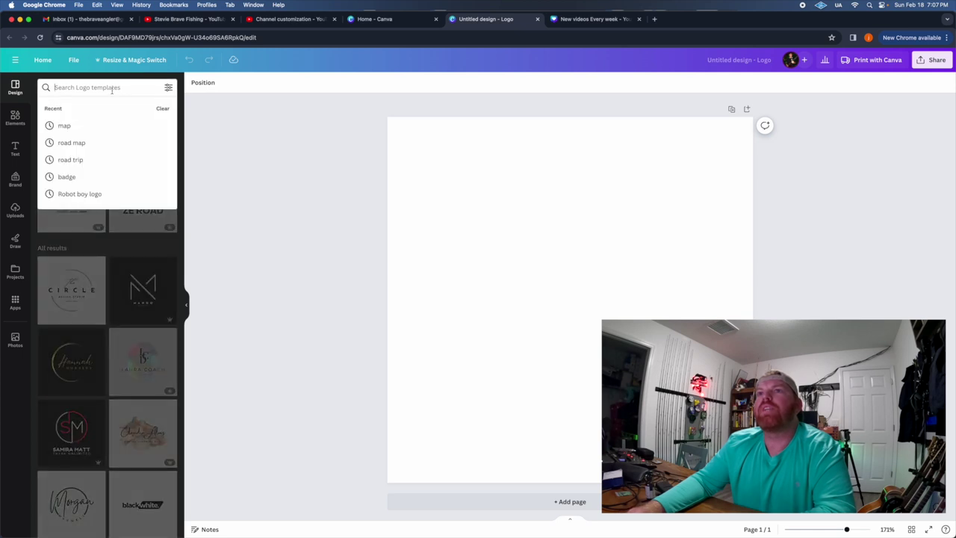
pyautogui.write('su')
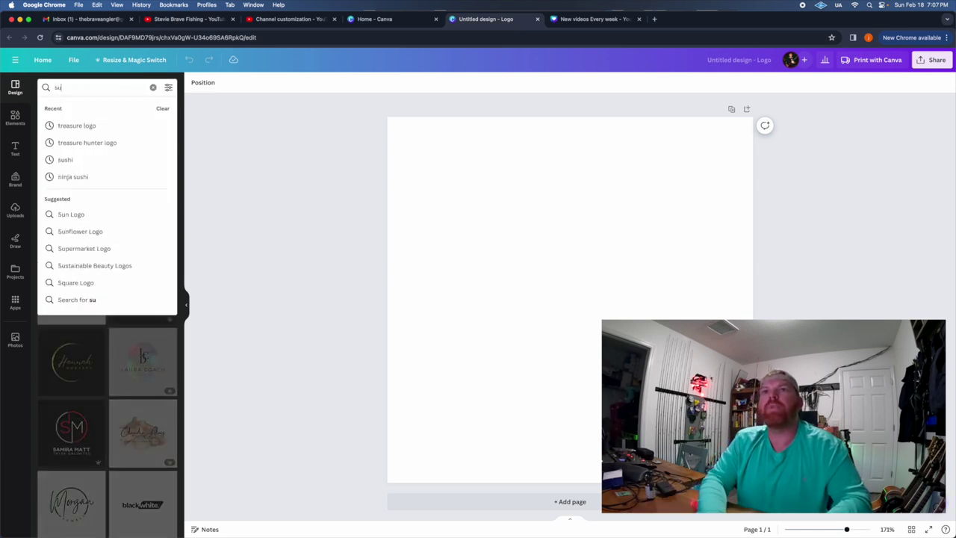
pyautogui.write('bscribe')
pyautogui.press('Return')
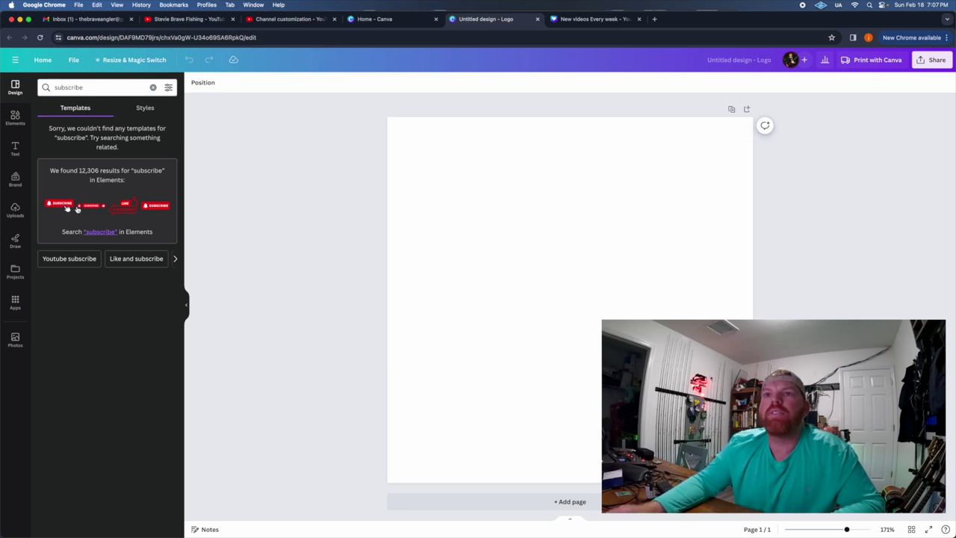
# Search the Canva elements for 'subscribe'.
pyautogui.click(15, 116)
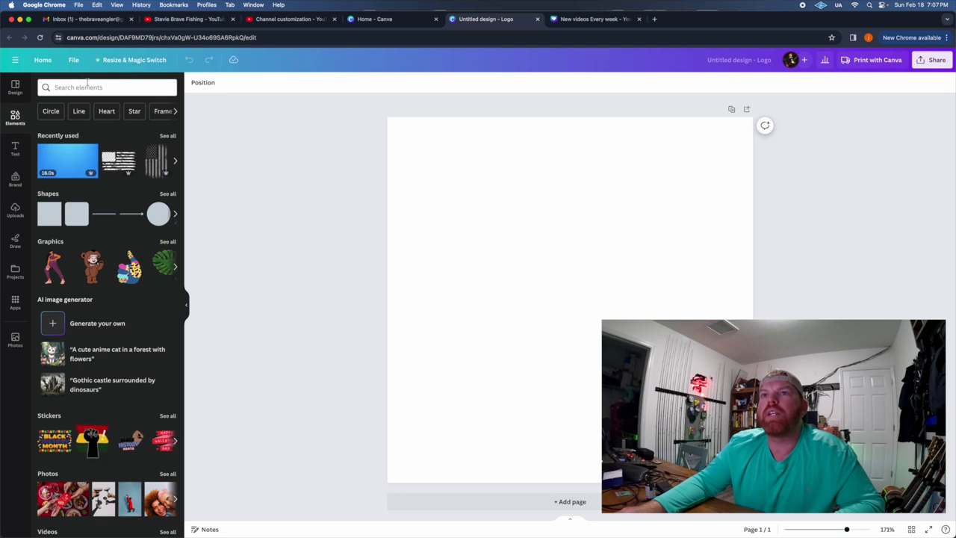
pyautogui.click(94, 88)
pyautogui.write('fl')
pyautogui.press('BackSpace')
pyautogui.press('BackSpace')
pyautogui.write('subscribe')
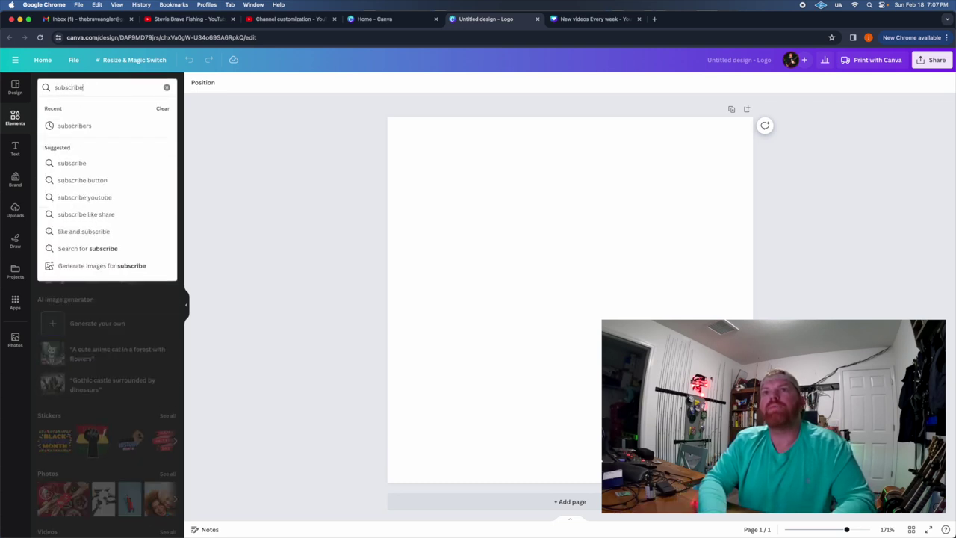
pyautogui.press('Return')
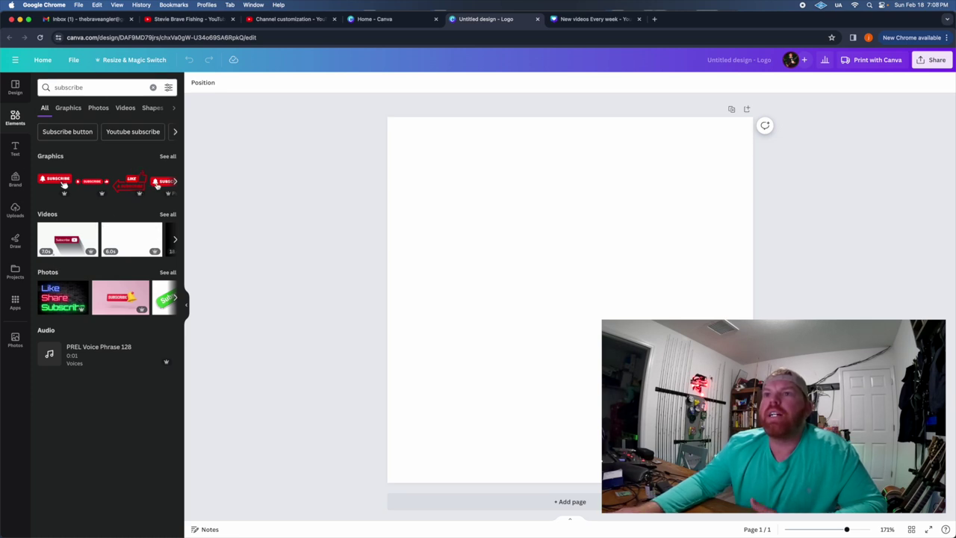
# Add the first SUBSCRIBE graphic and stretch it across the page width, centred.
pyautogui.click(63, 183)
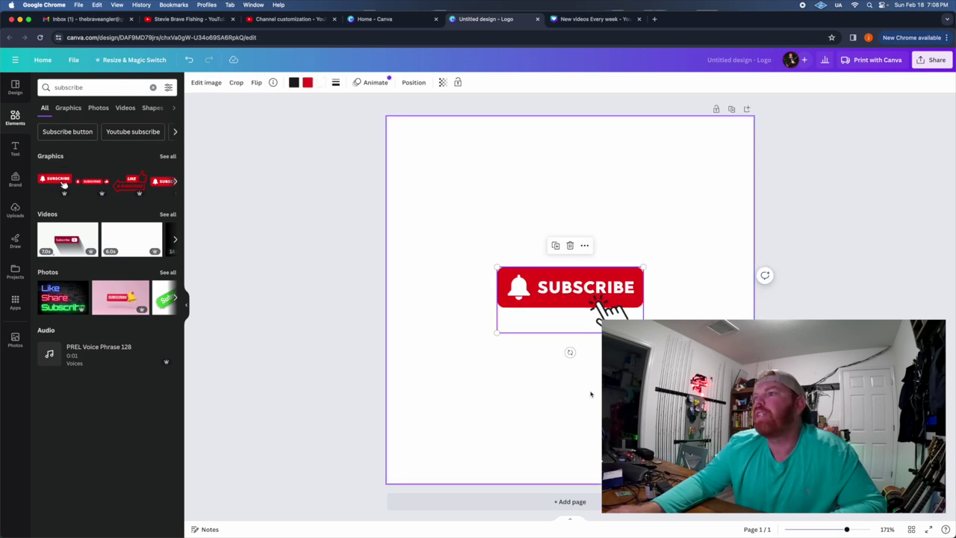
pyautogui.moveTo(575, 306); pyautogui.dragTo(484, 234)
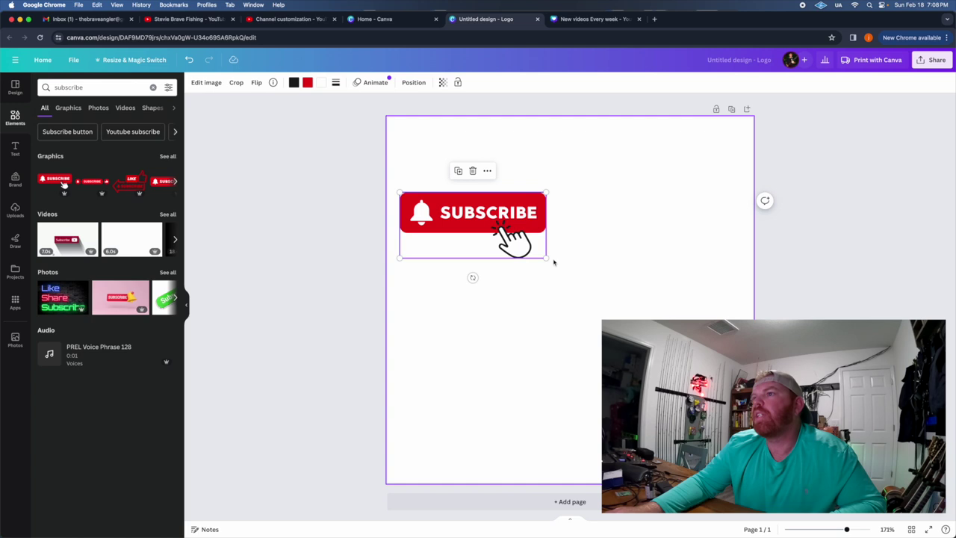
pyautogui.moveTo(546, 258); pyautogui.dragTo(753, 351)
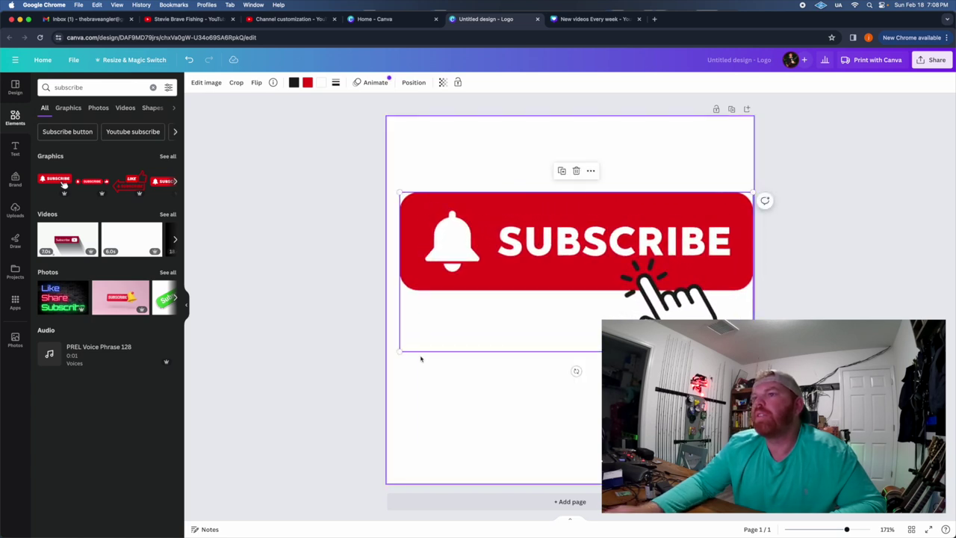
pyautogui.moveTo(400, 351); pyautogui.dragTo(386, 358)
pyautogui.moveTo(469, 310); pyautogui.dragTo(471, 332)
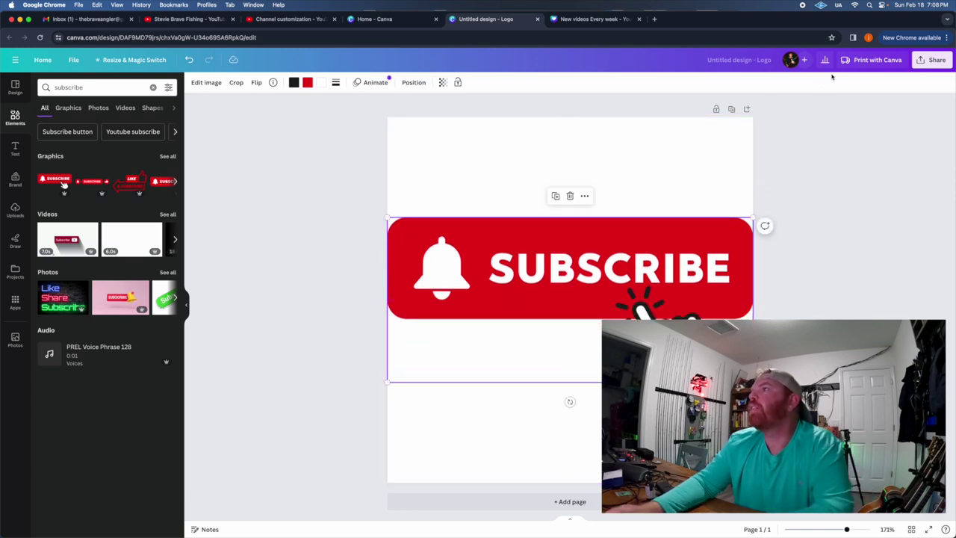
# Download the design as a 1,000×1,000 px PNG.
pyautogui.click(933, 60)
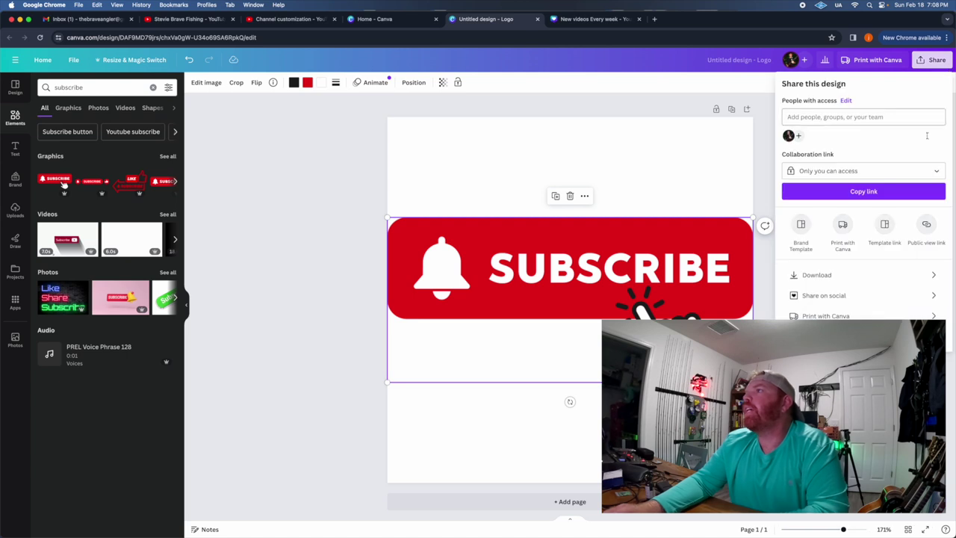
pyautogui.click(839, 280)
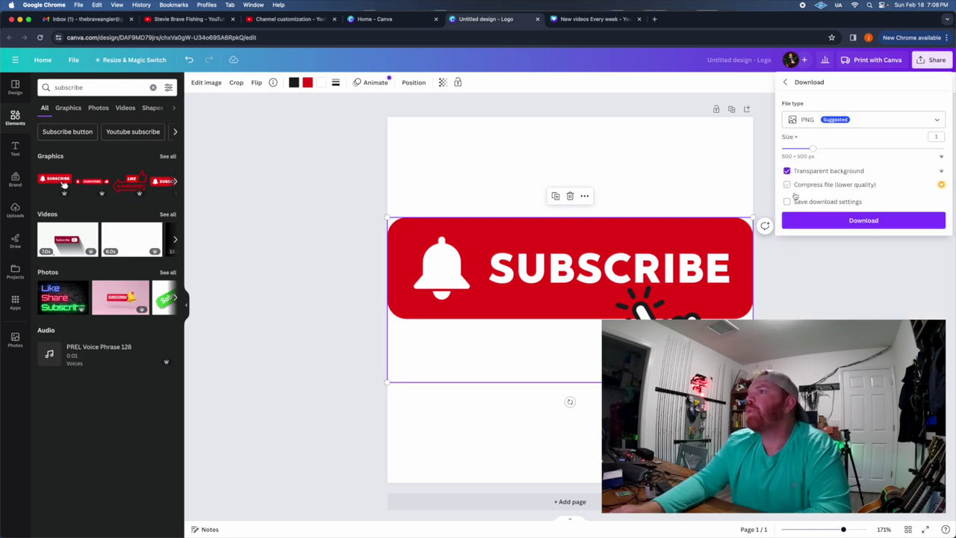
pyautogui.moveTo(813, 152); pyautogui.dragTo(874, 149)
pyautogui.click(849, 221)
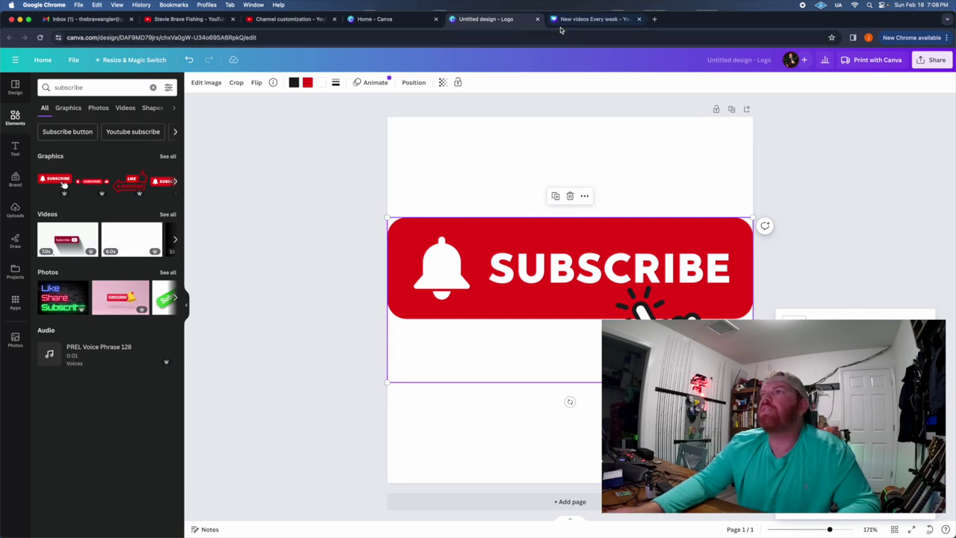
# Upload the downloaded subscribe PNG from Downloads as the video watermark image.
pyautogui.click(302, 23)
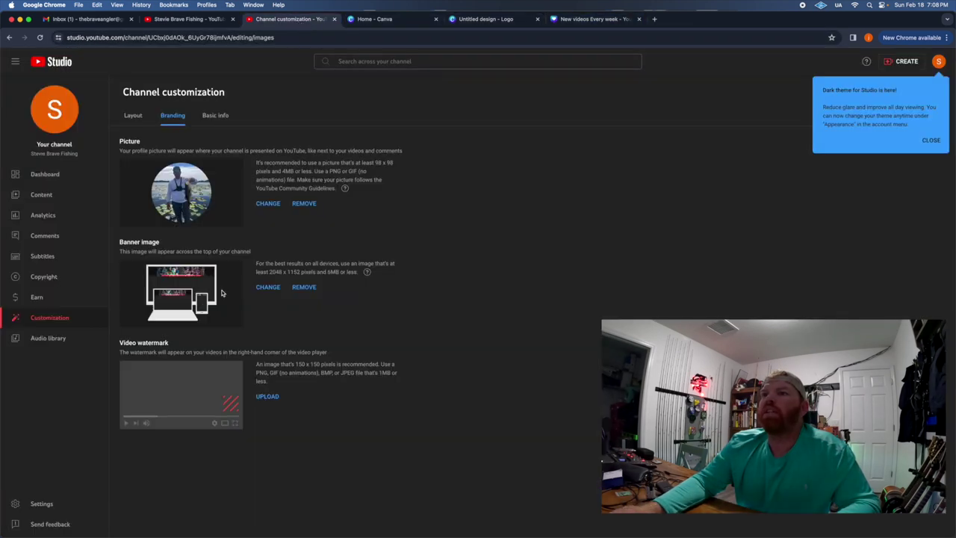
pyautogui.click(267, 396)
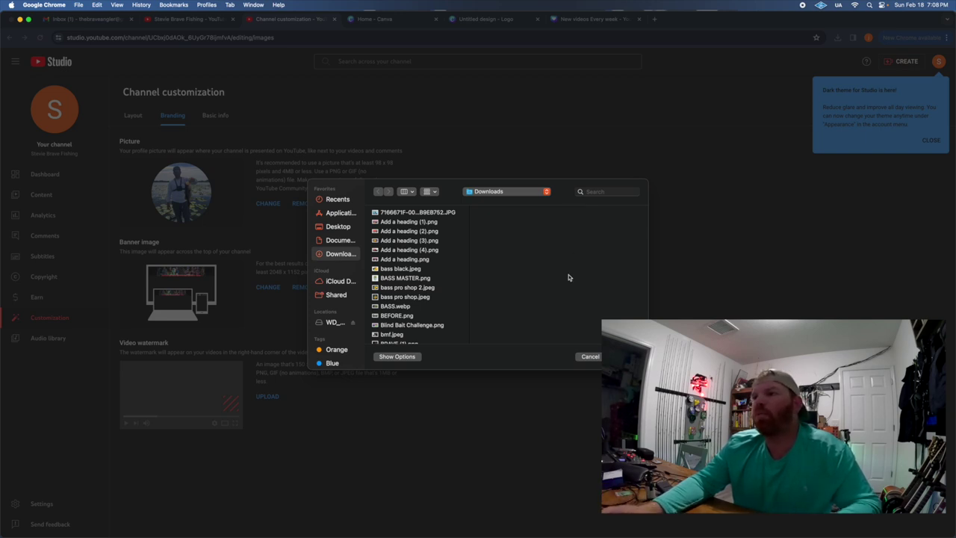
pyautogui.click(427, 213)
pyautogui.press('Down')
pyautogui.press('Down')
pyautogui.press('Down')
pyautogui.press('Down')
pyautogui.press('Down')
pyautogui.press('Down')
pyautogui.press('Down')
pyautogui.press('Down')
pyautogui.press('Down')
pyautogui.press('Down')
pyautogui.press('Down')
pyautogui.press('Down')
pyautogui.press('Down')
pyautogui.press('Down')
pyautogui.press('Down')
pyautogui.press('Down')
pyautogui.press('Down')
pyautogui.press('Down')
pyautogui.press('Down')
pyautogui.press('Down')
pyautogui.press('Down')
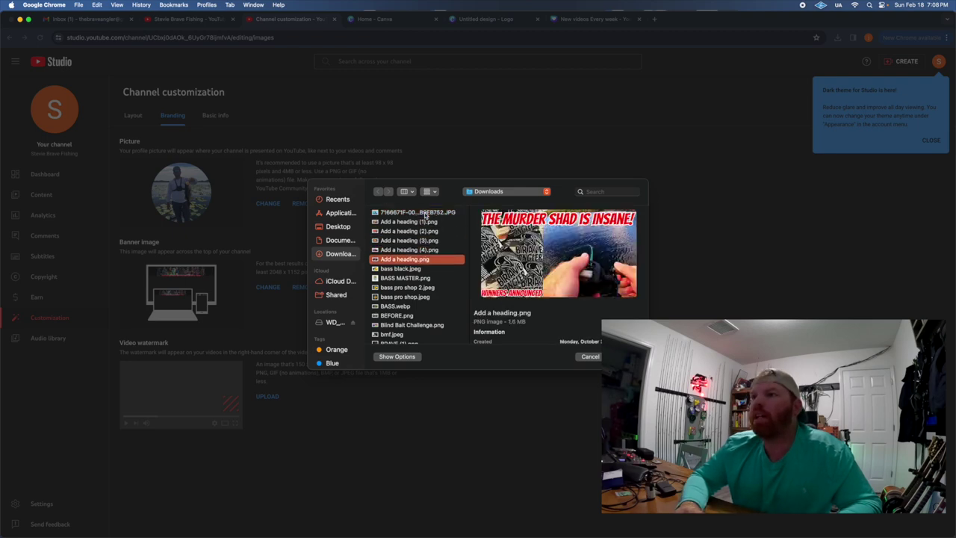
pyautogui.press('Down')
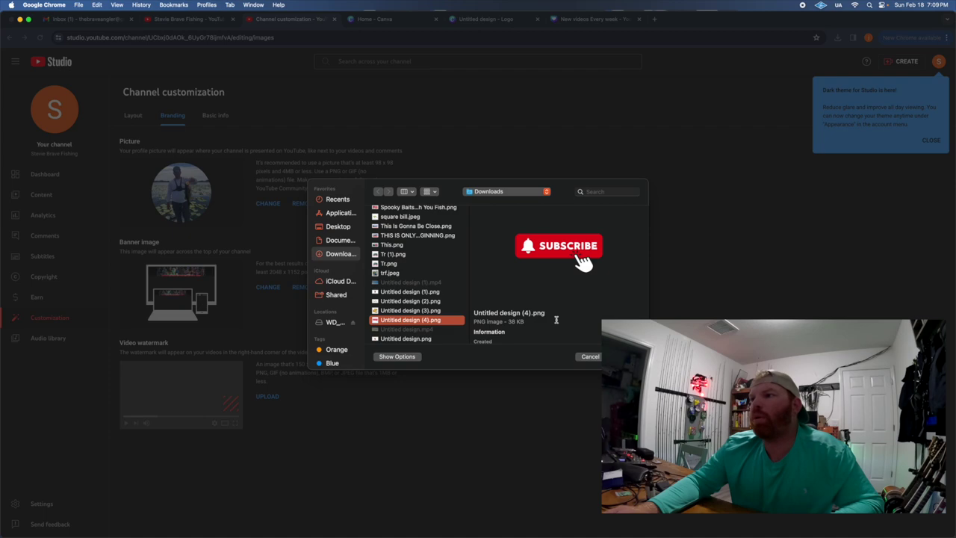
pyautogui.press('Return')
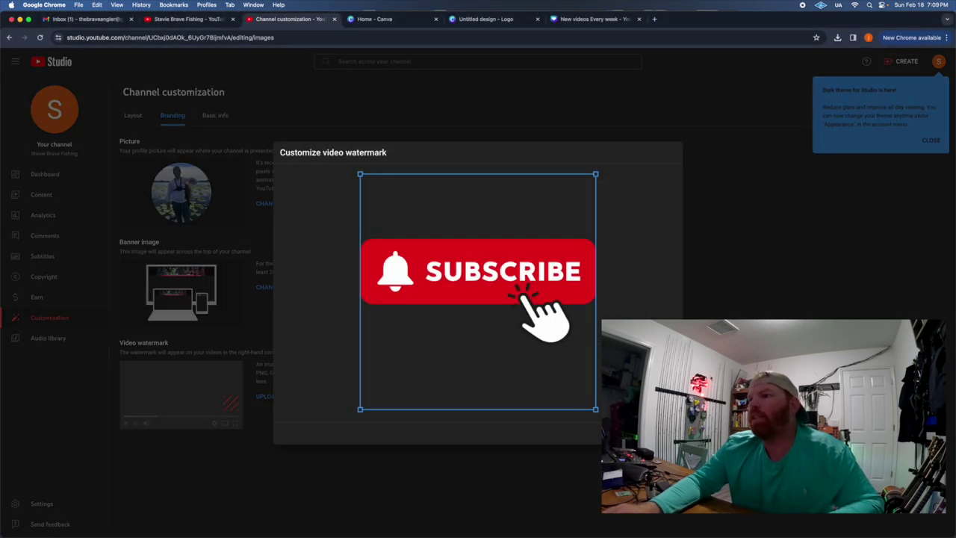
# Save the watermark and set it to display for the entire video.
pyautogui.press('Return')
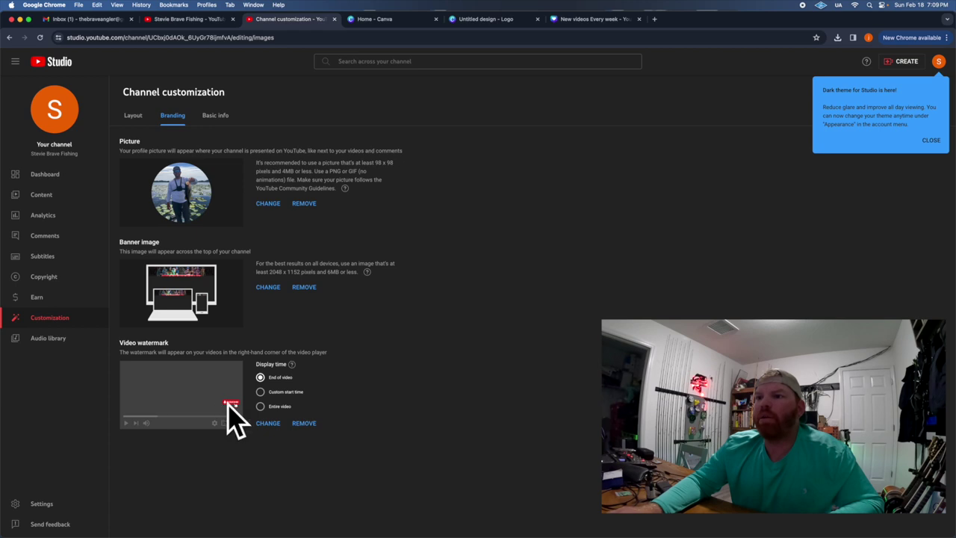
pyautogui.click(260, 405)
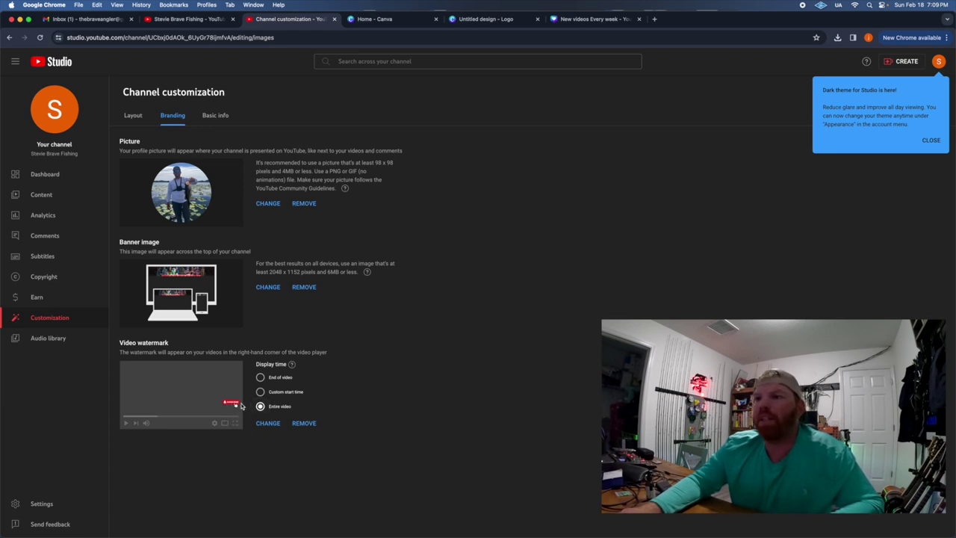
pyautogui.click(215, 115)
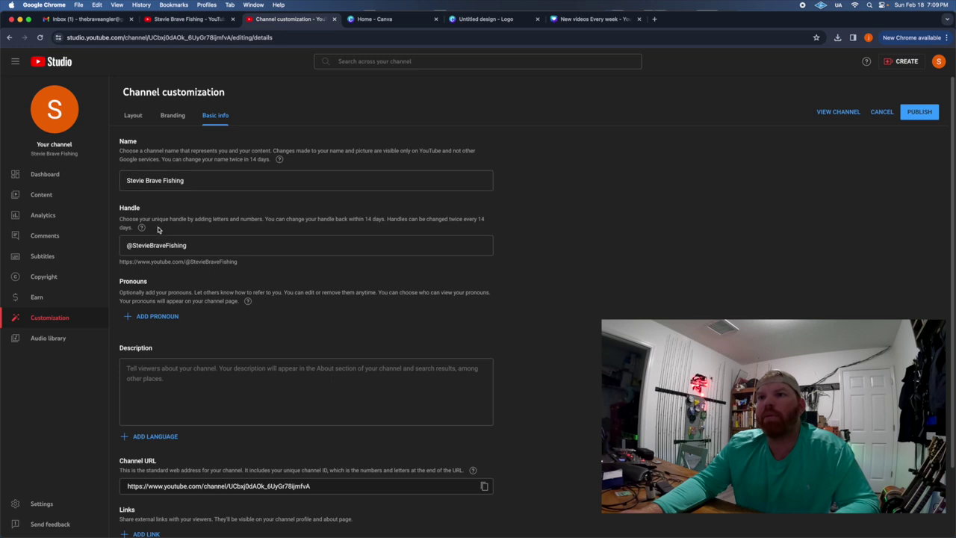
pyautogui.scroll(-2, 172, 262)
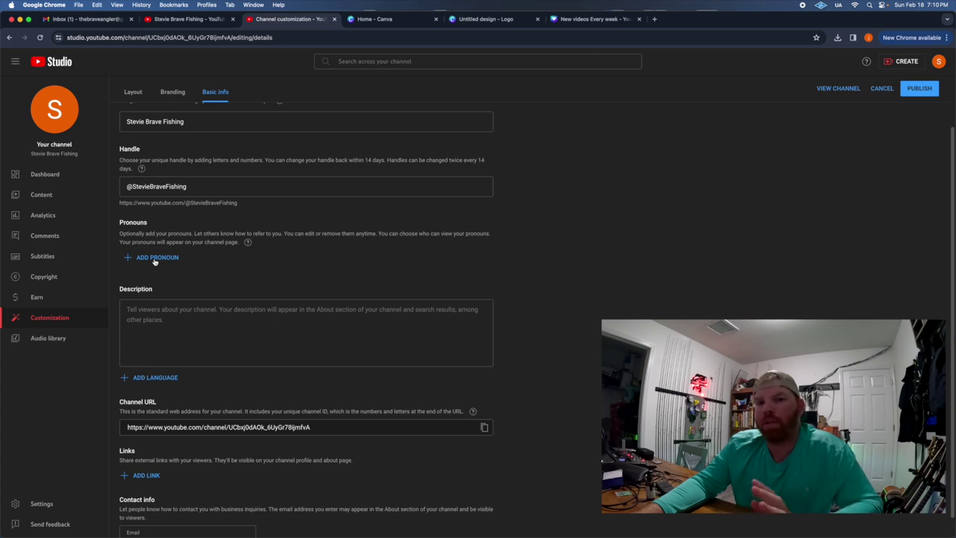
pyautogui.click(177, 312)
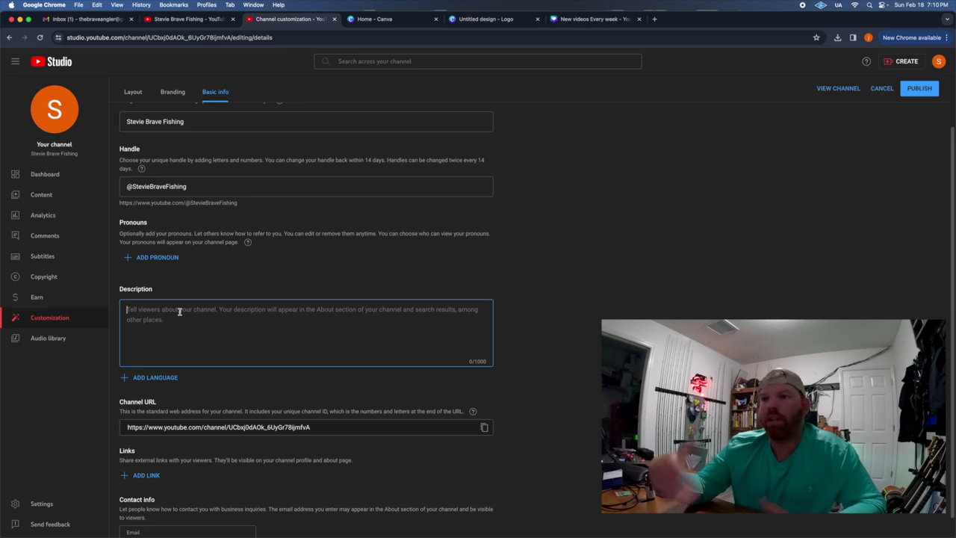
# Write the channel description about becoming a professional bass angler and publish it.
pyautogui.write('Follow me on my journey to becoming a professional bass angler. It has always been my dream to become a professional fisherman. If you like bass fishing, let talk.')
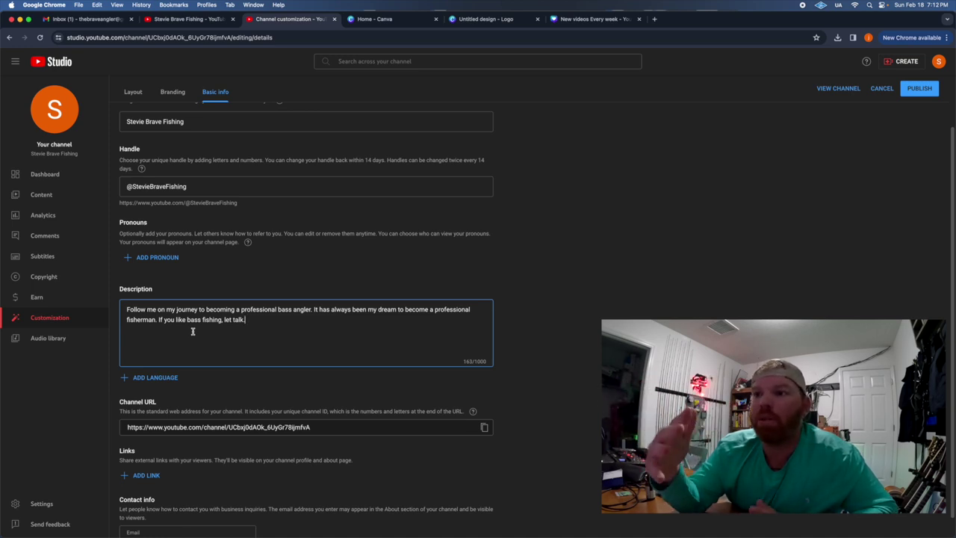
pyautogui.press('Tab')
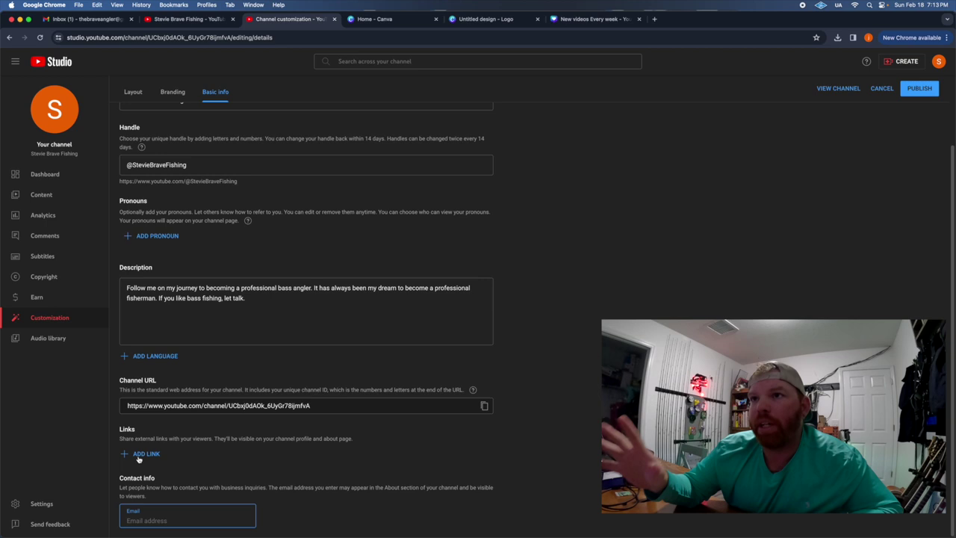
pyautogui.scroll(2, 138, 458)
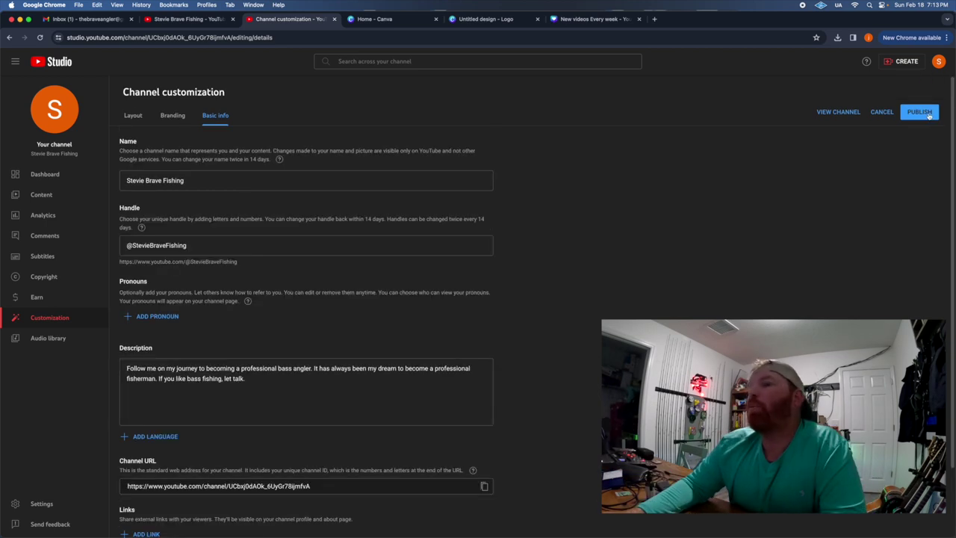
pyautogui.click(919, 112)
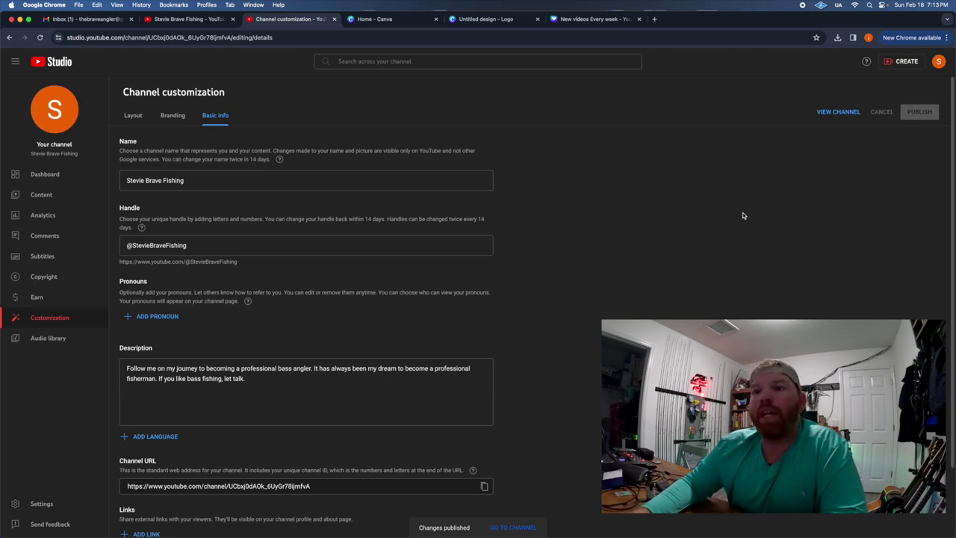
pyautogui.scroll(-2, 593, 294)
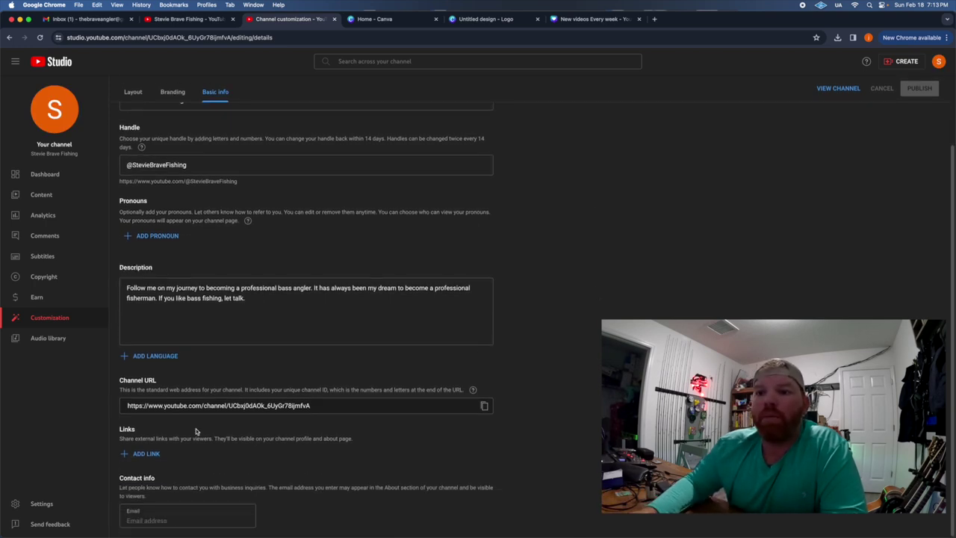
# Set the channel's country of residence to United States in Studio Settings.
pyautogui.click(43, 505)
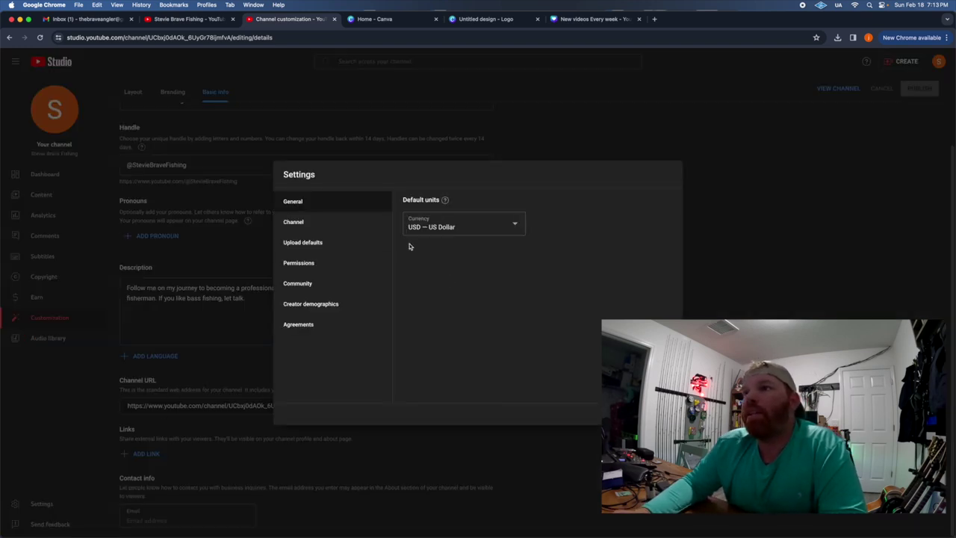
pyautogui.click(355, 224)
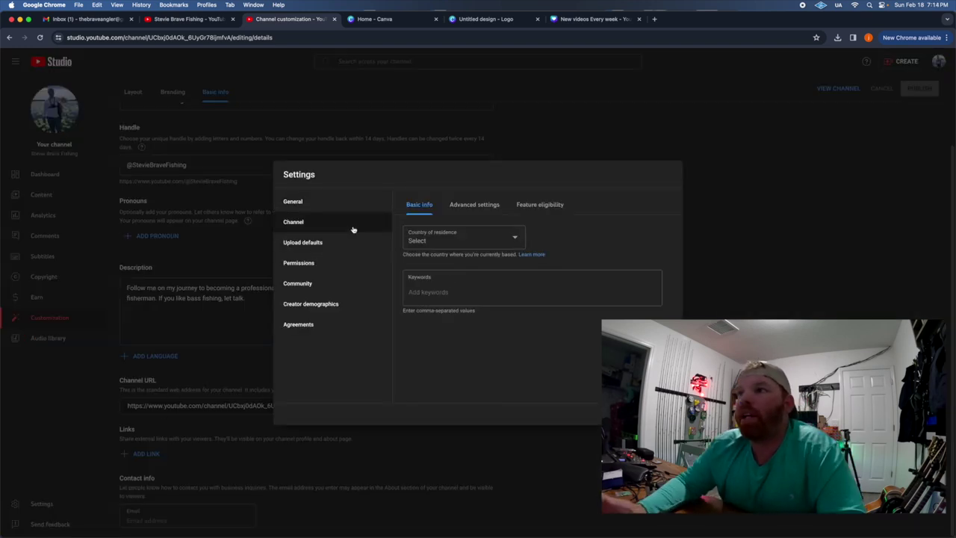
pyautogui.click(425, 241)
pyautogui.scroll(-5, 420, 412)
pyautogui.scroll(-10, 421, 410)
pyautogui.scroll(-10, 421, 411)
pyautogui.scroll(-8, 420, 411)
pyautogui.scroll(-8, 421, 410)
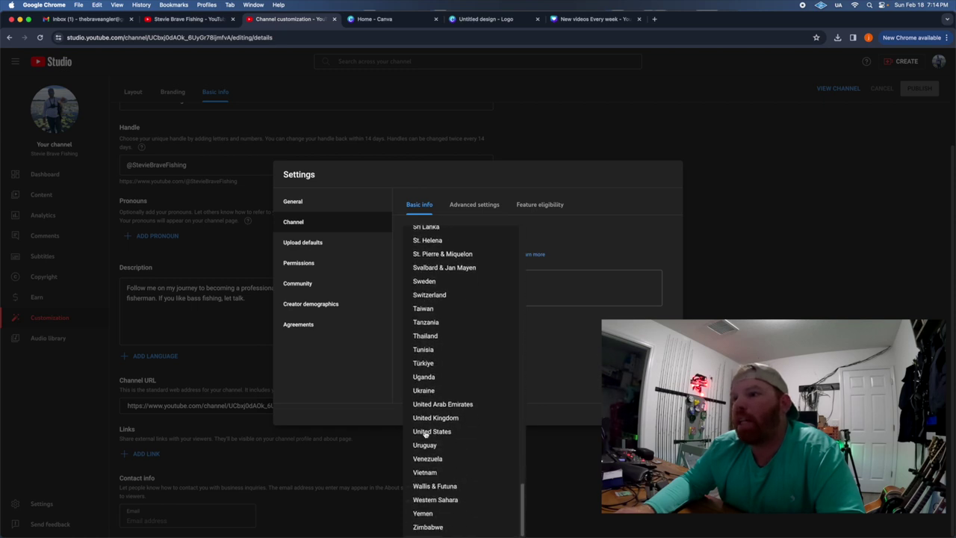
pyautogui.click(425, 433)
pyautogui.click(443, 292)
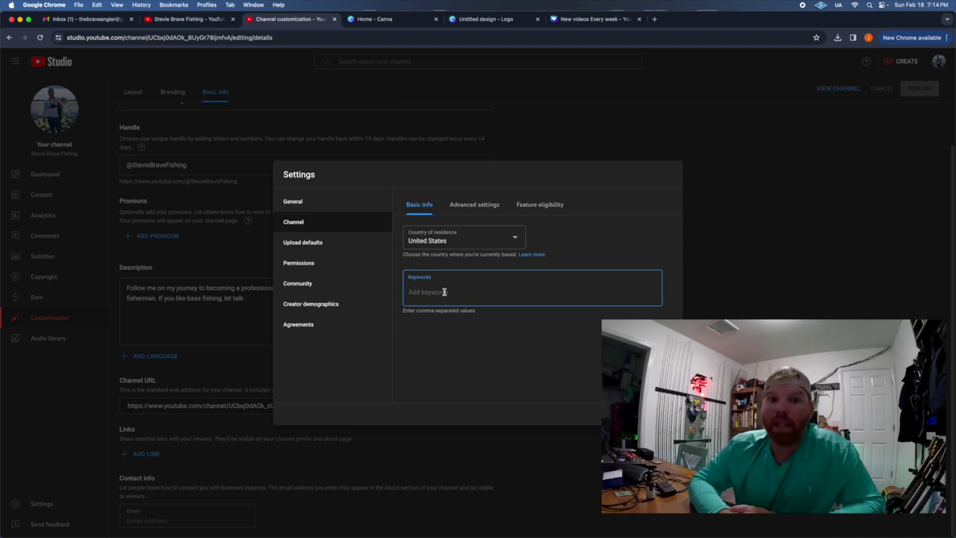
# Add keywords 'stevie brave fishing', 'steviebravefishing', 'professional bass fishing' and begin 'bass fishing'.
pyautogui.write('stevie brave fishing')
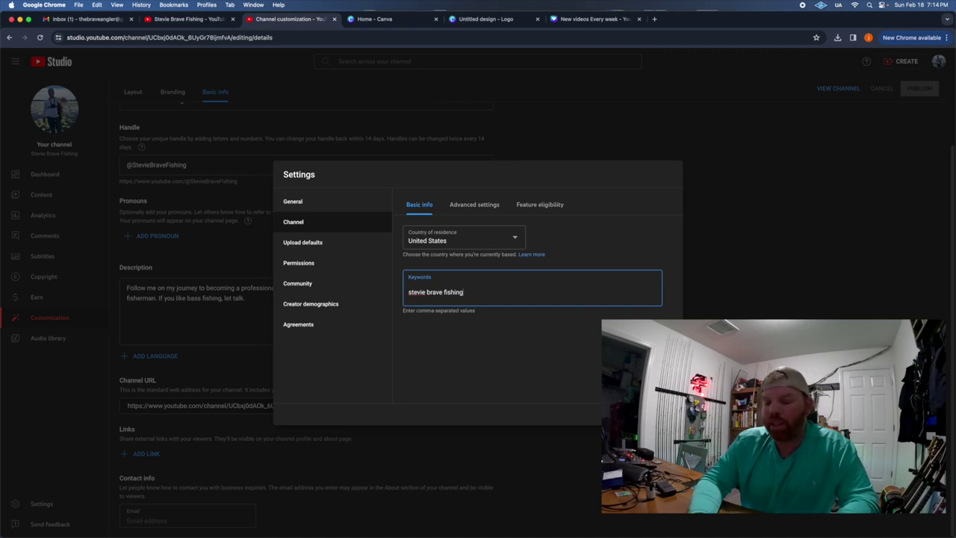
pyautogui.press('Return')
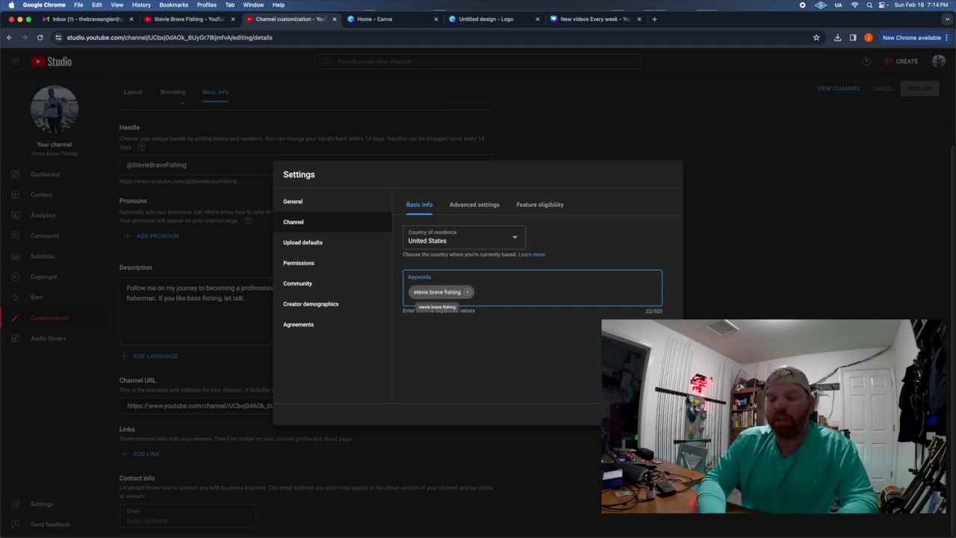
pyautogui.write('stevieb')
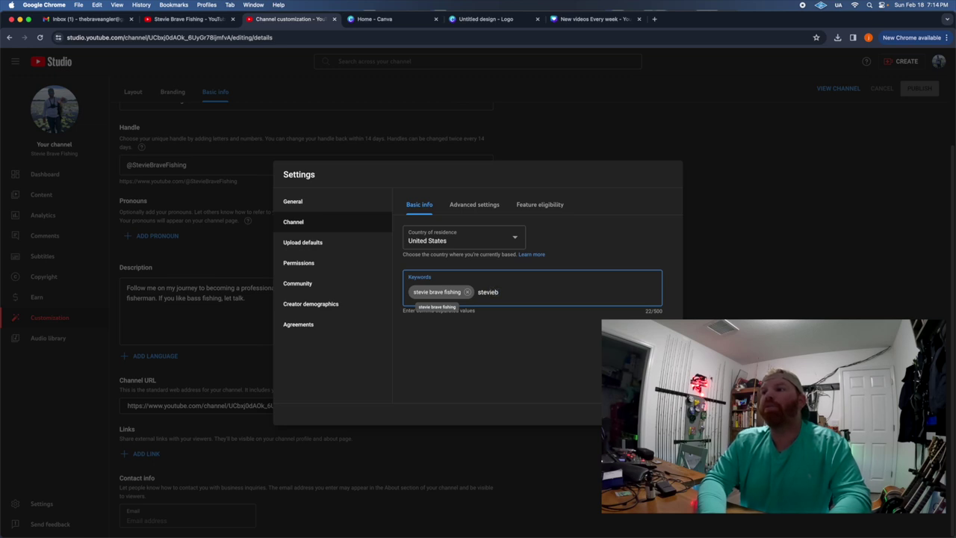
pyautogui.write('ravefishing')
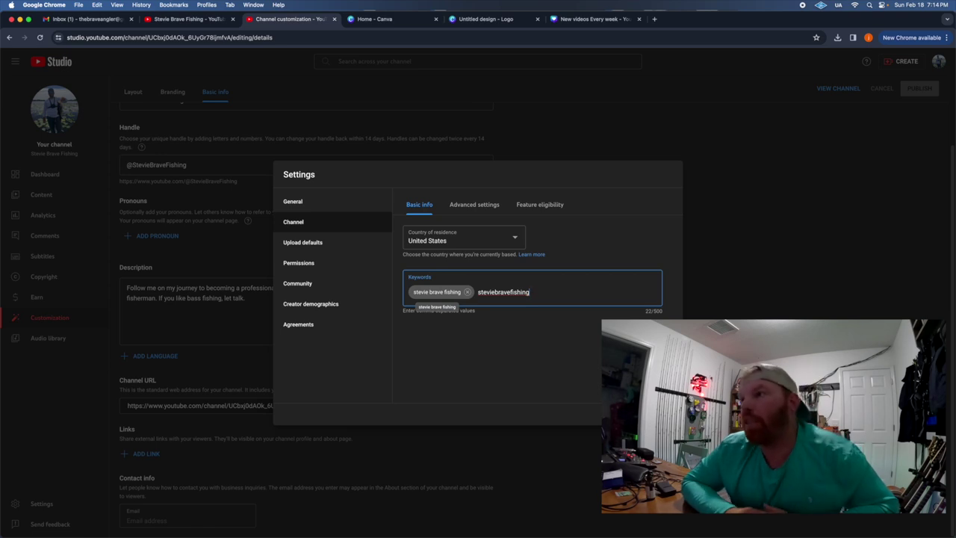
pyautogui.press('Return')
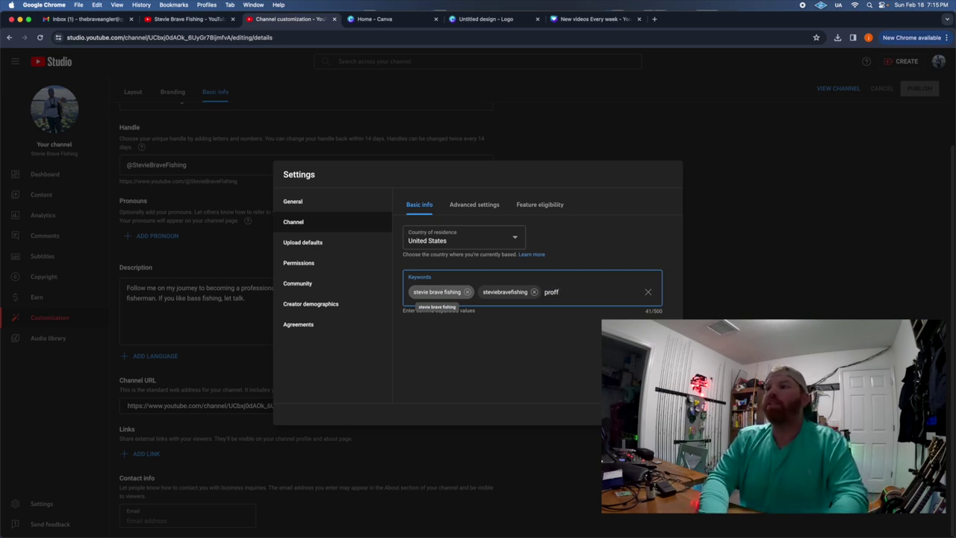
pyautogui.write('professional bass')
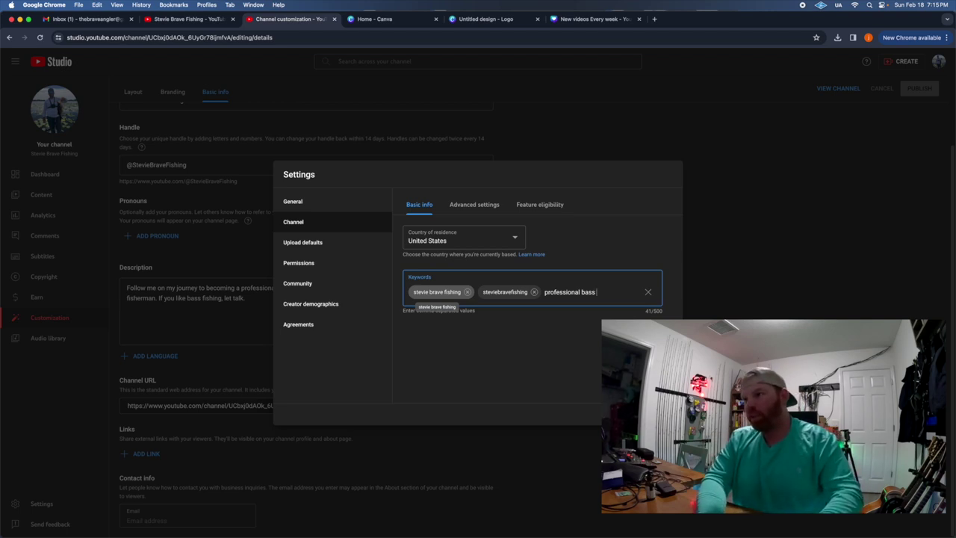
pyautogui.write('shing')
pyautogui.press(',')
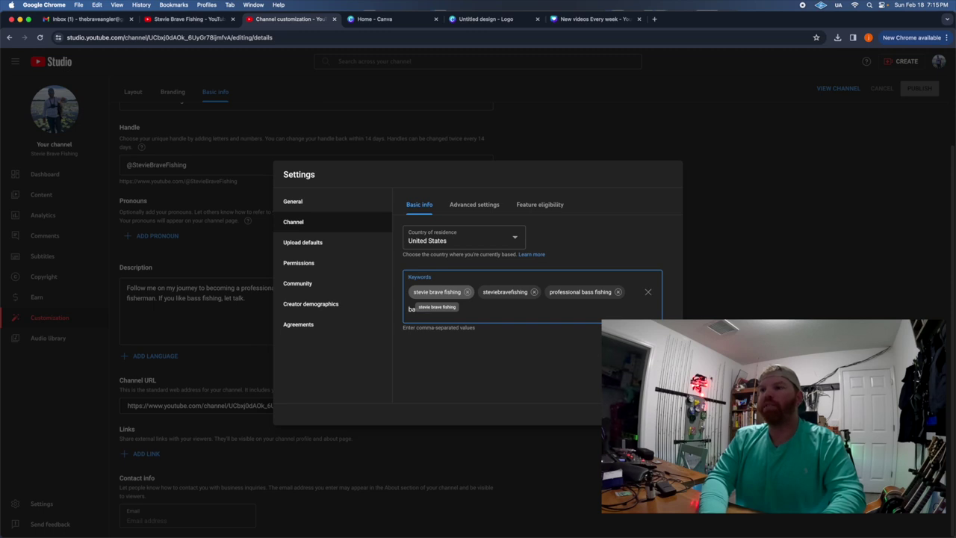
pyautogui.write('bassin')
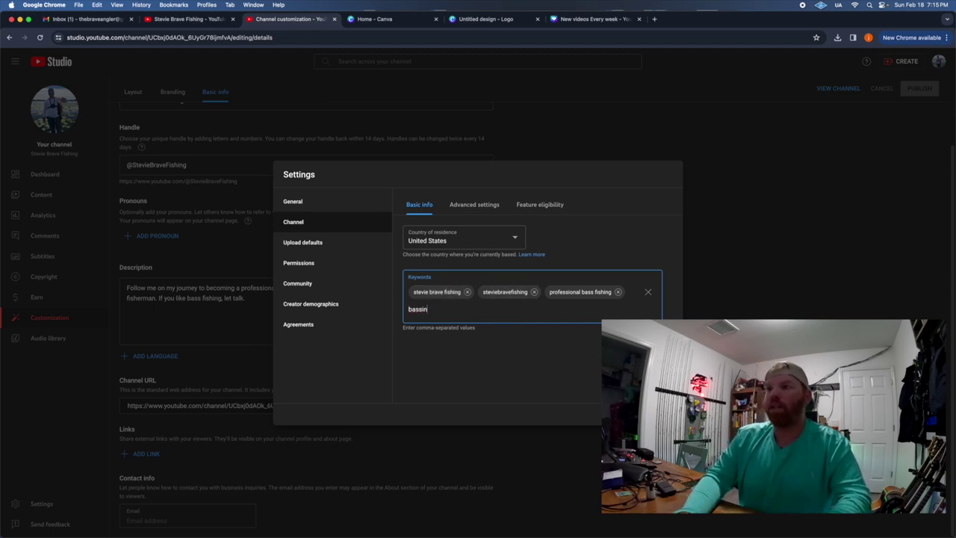
pyautogui.write('g f')
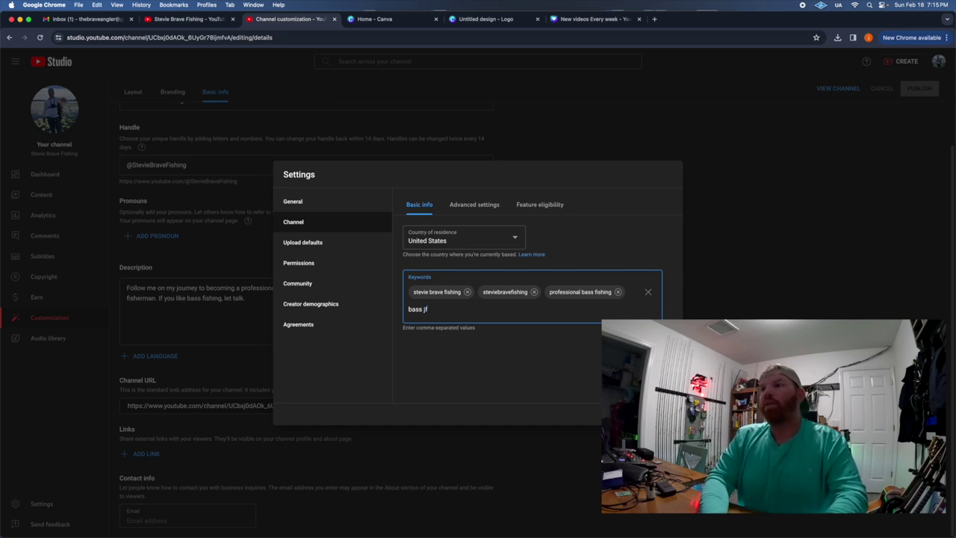
pyautogui.write('i')
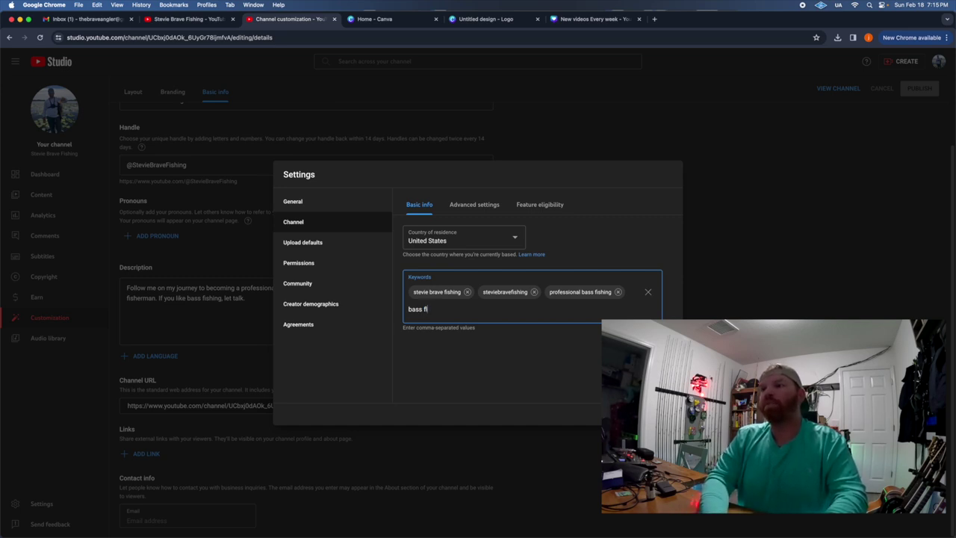
pyautogui.write('sishing,')
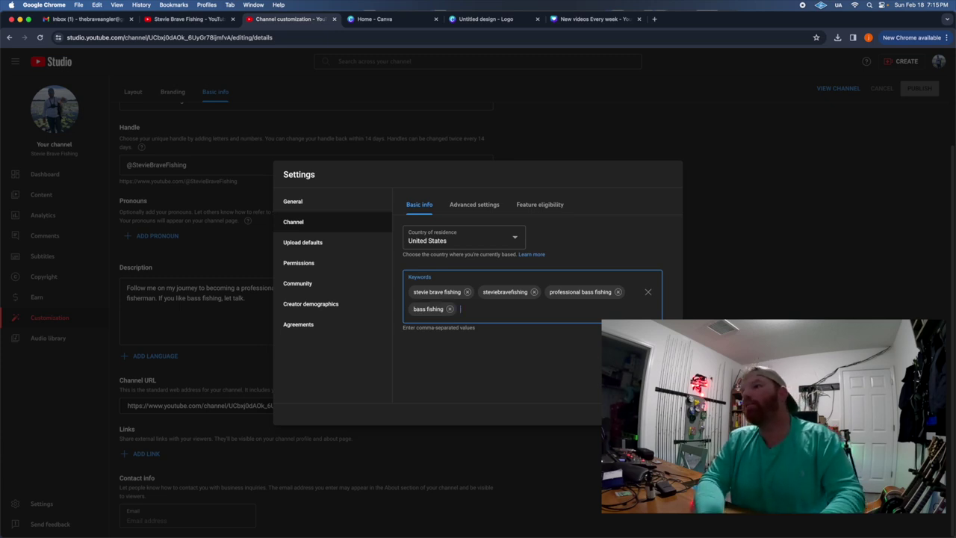
# Add 'fishing challenge' and 'outdoors' to the channel keywords.
pyautogui.write('fishing challenge')
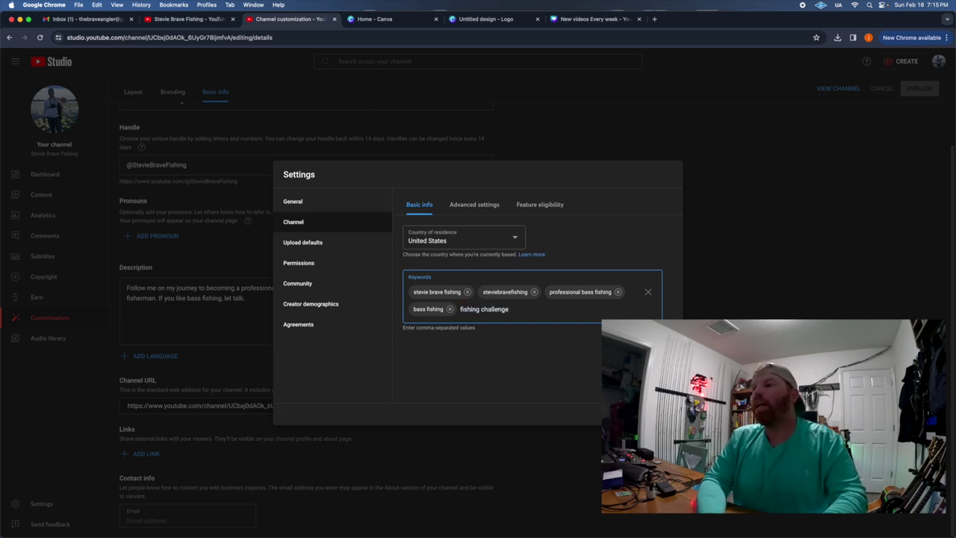
pyautogui.press('Return')
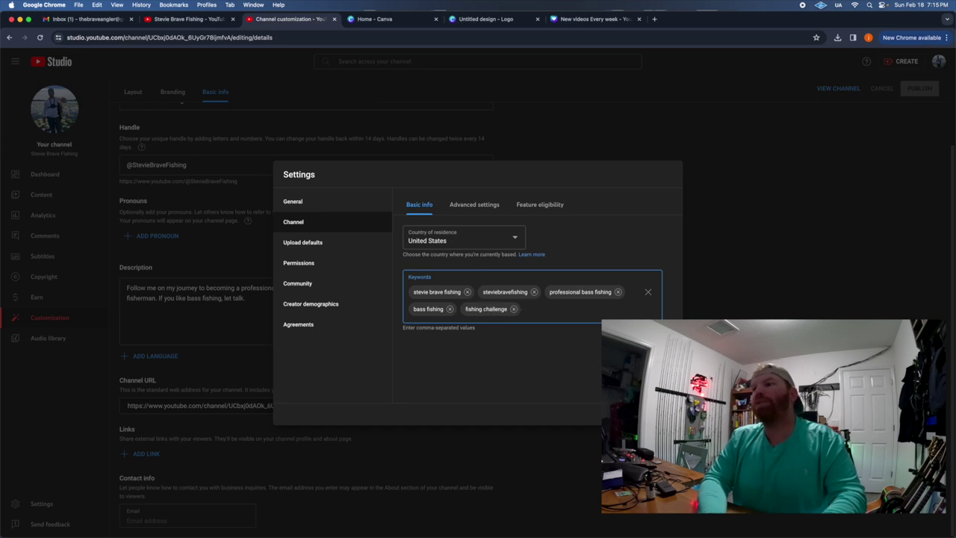
pyautogui.write('outdoors')
pyautogui.press('Return')
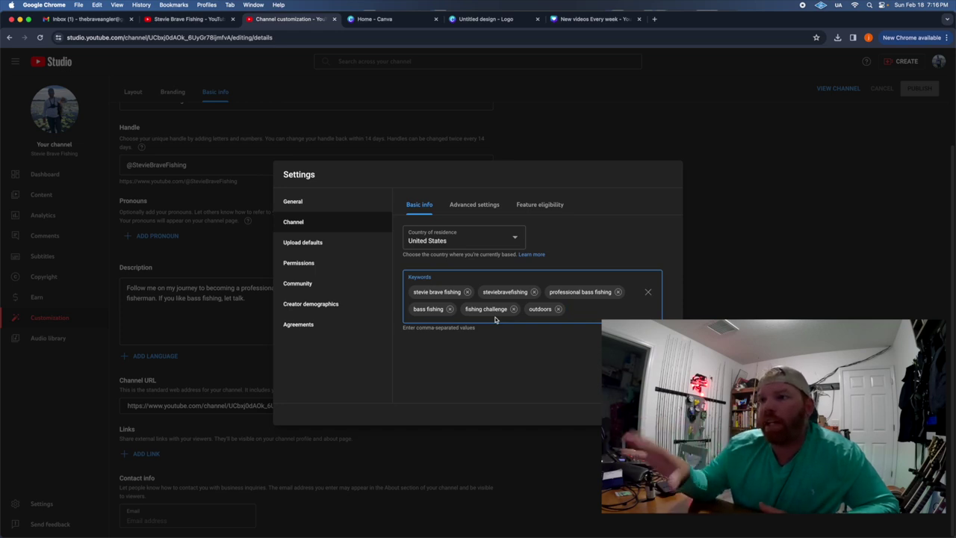
pyautogui.moveTo(441, 296); pyautogui.dragTo(441, 298)
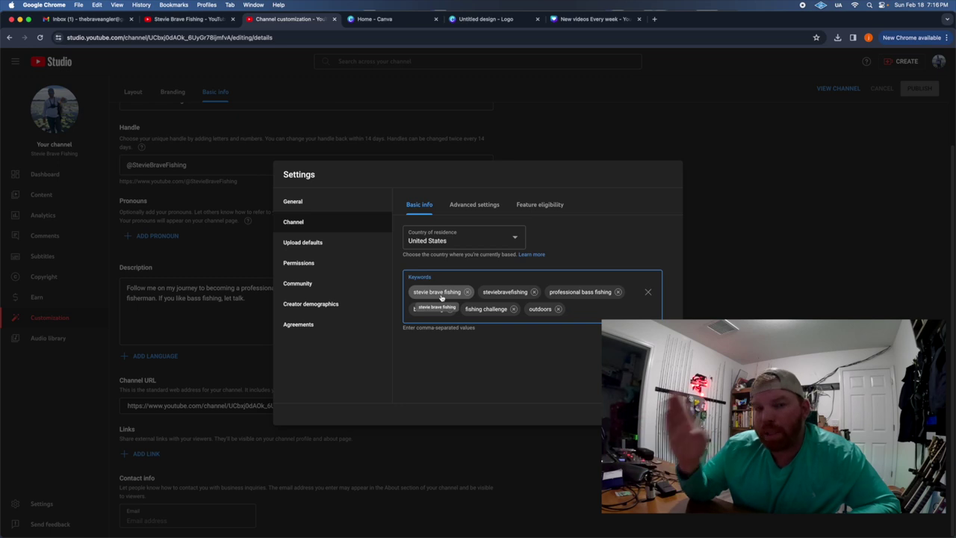
pyautogui.moveTo(440, 296); pyautogui.dragTo(441, 297)
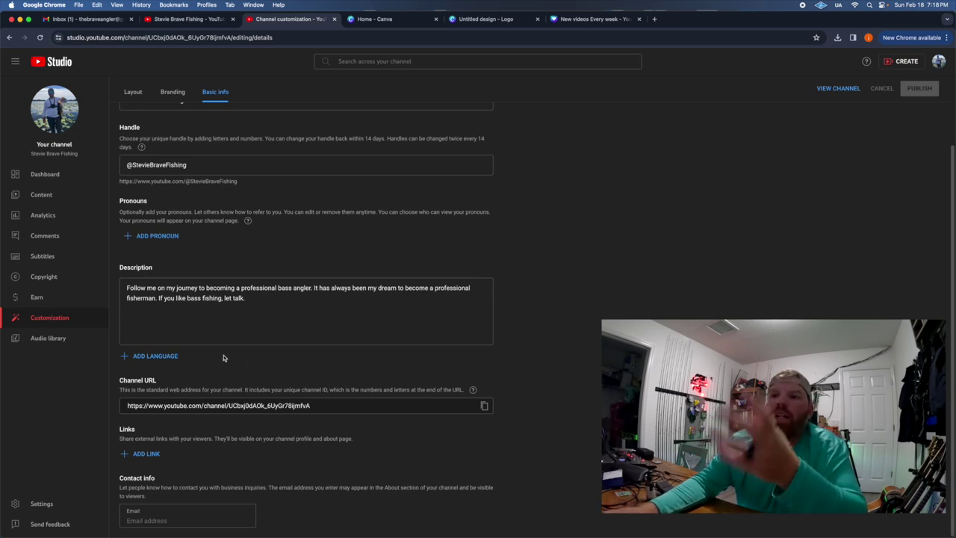
# Go to the YouTube Studio Dashboard.
pyautogui.click(56, 179)
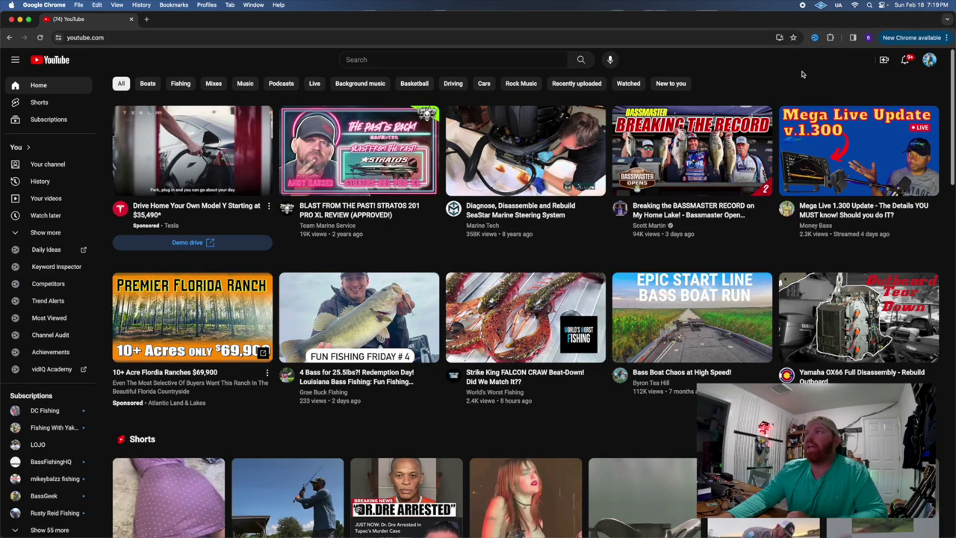
# Open The Brave Angler channel page and pause its featured video.
pyautogui.click(927, 61)
pyautogui.click(871, 103)
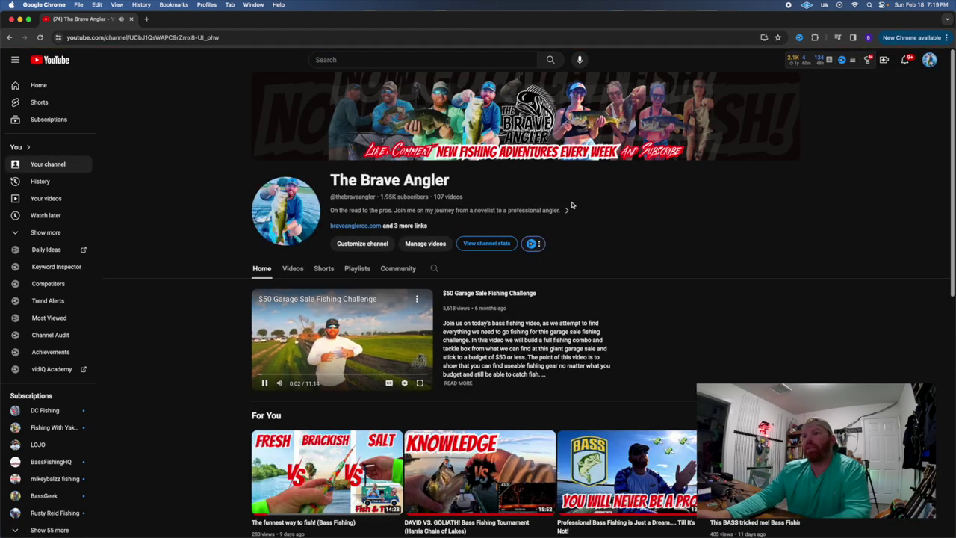
pyautogui.click(359, 350)
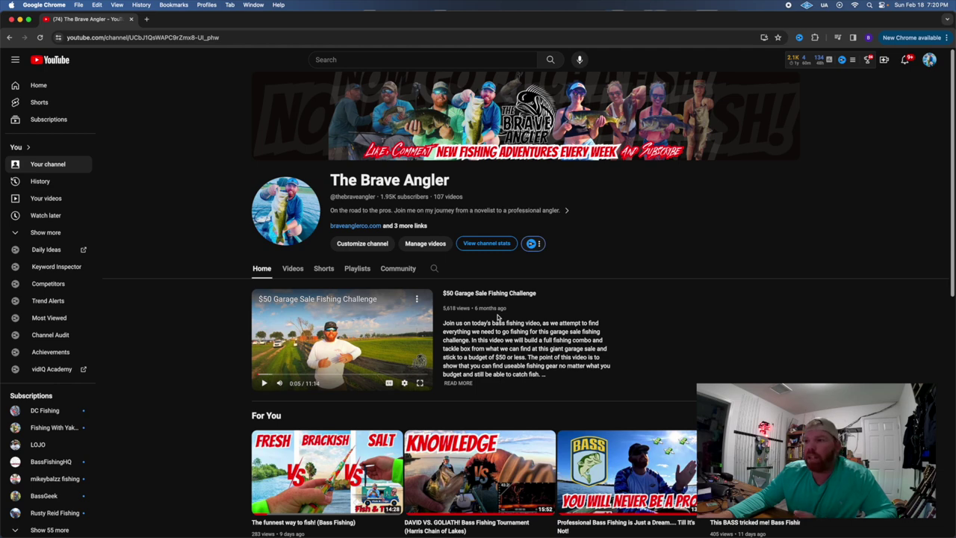
# Scroll down and reveal more videos in the For You row.
pyautogui.scroll(-3, 497, 320)
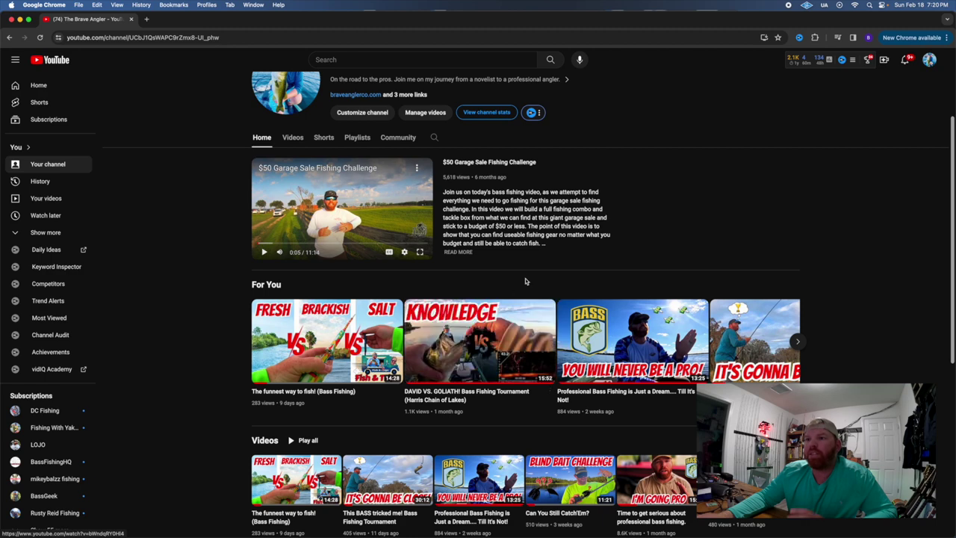
pyautogui.moveTo(288, 351)
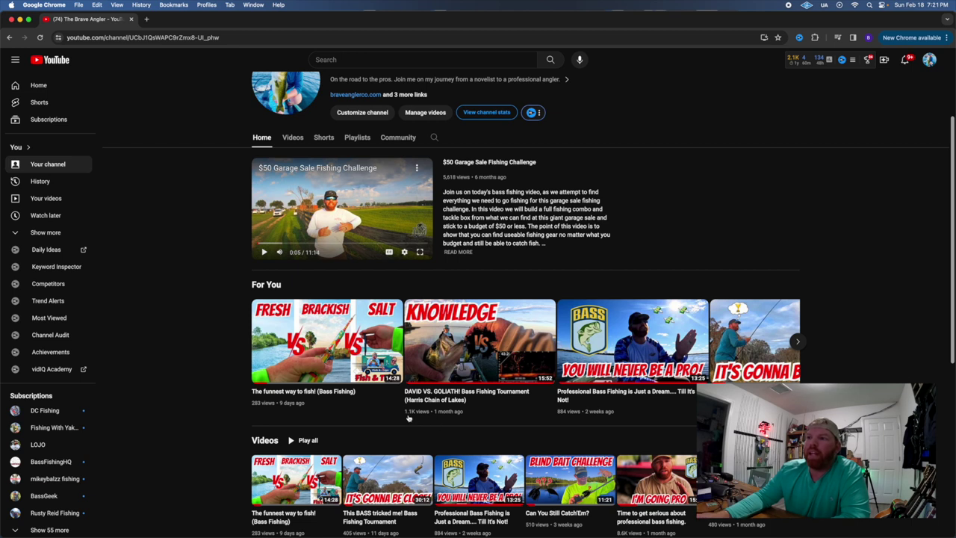
pyautogui.moveTo(409, 418)
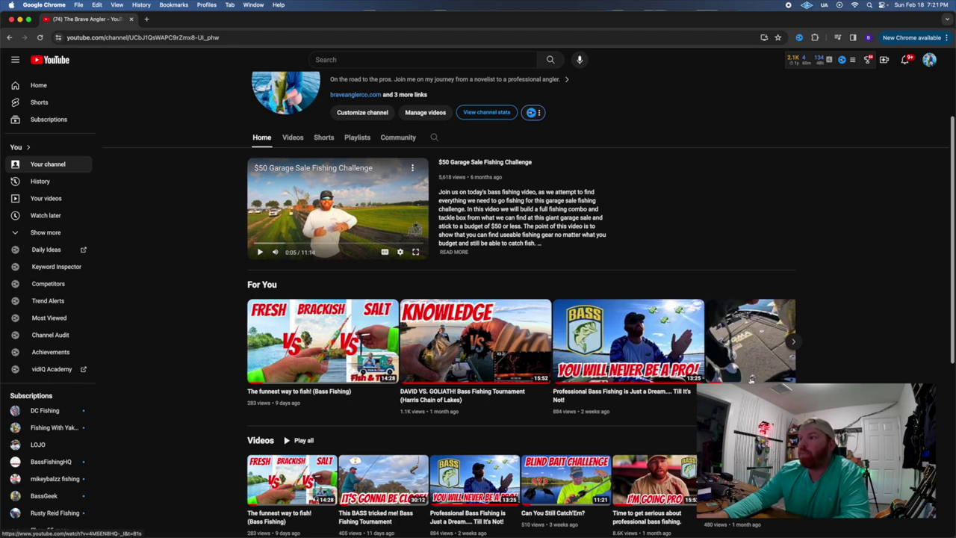
pyautogui.click(798, 343)
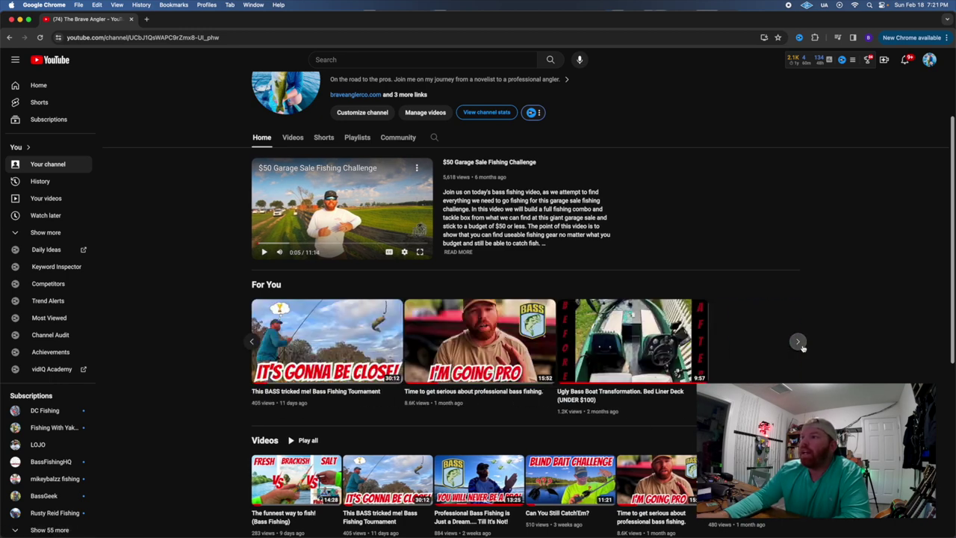
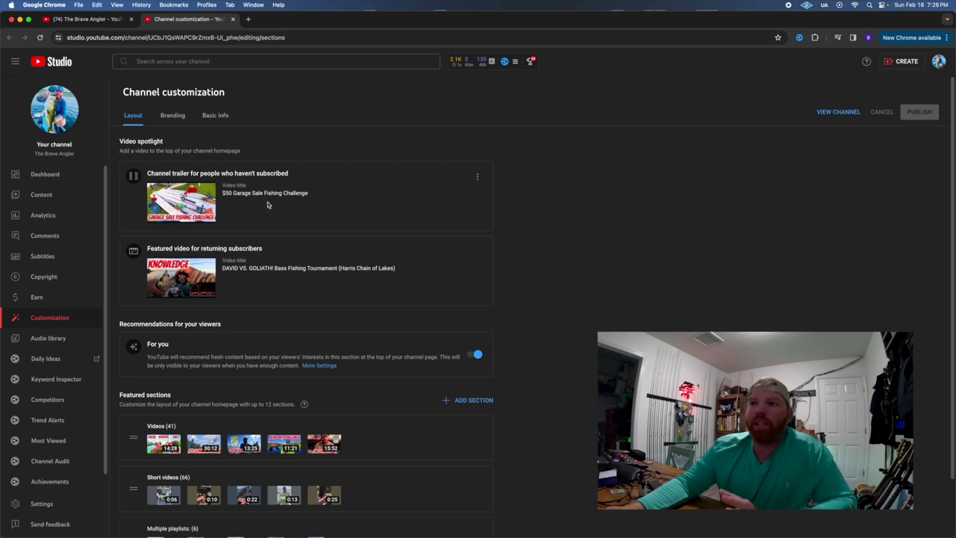
pyautogui.scroll(-1, 304, 211)
pyautogui.scroll(-3, 305, 210)
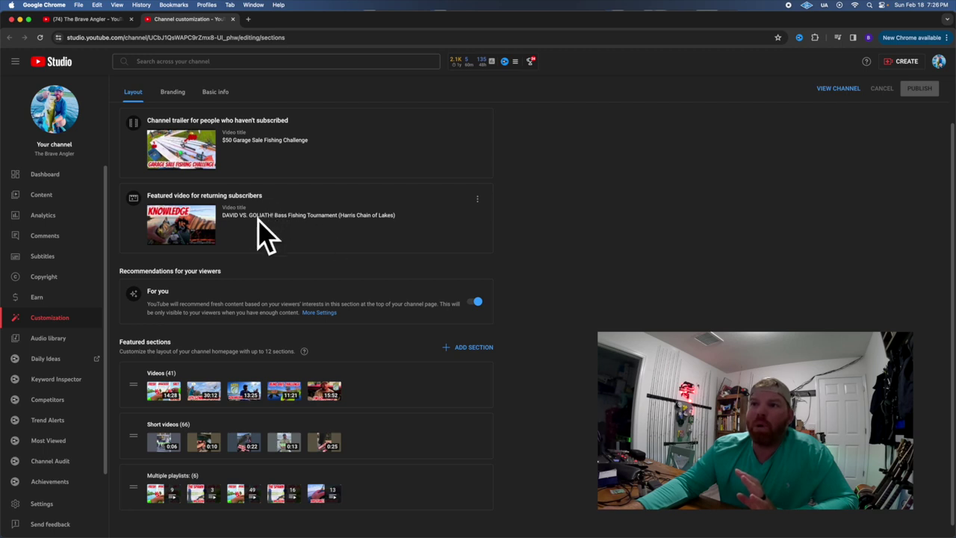
pyautogui.scroll(-1, 280, 234)
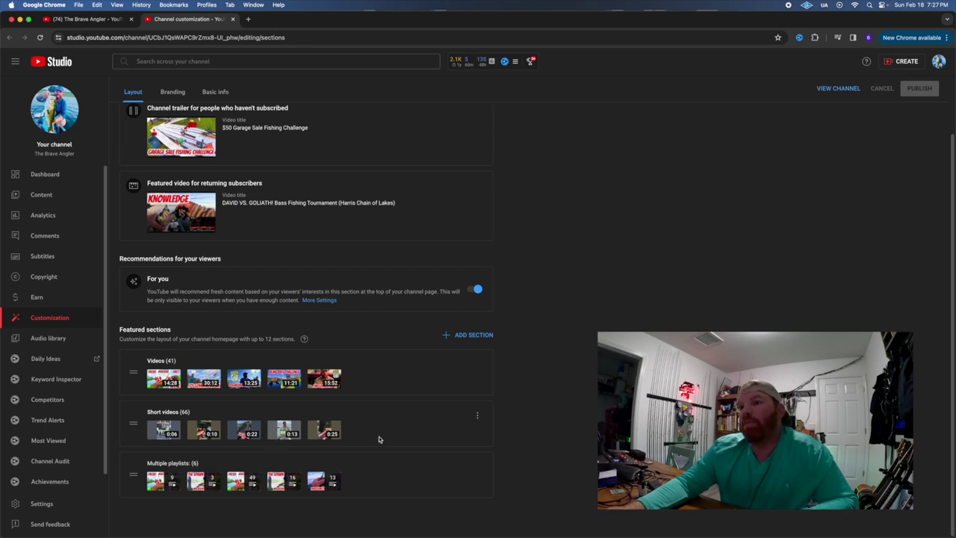
pyautogui.scroll(2, 529, 293)
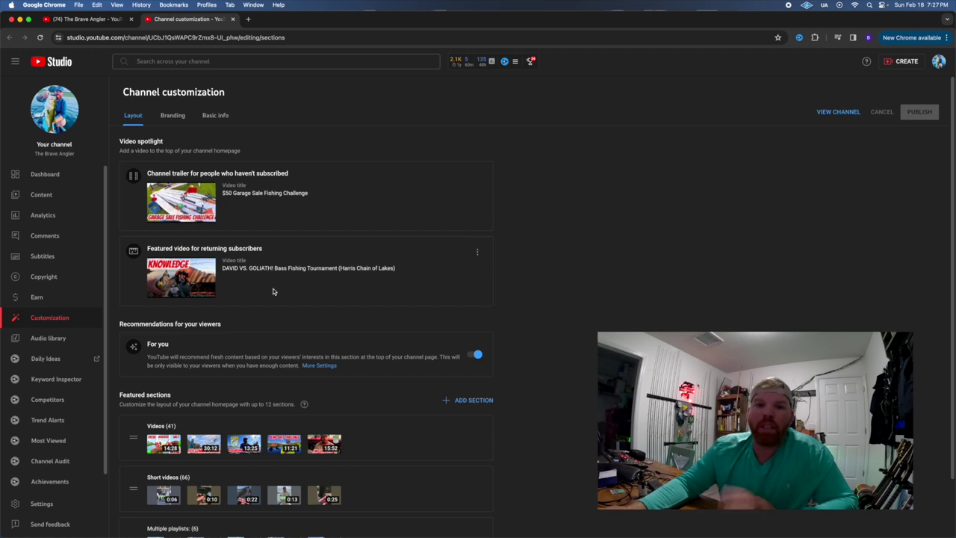
# View the Branding picture, banner and watermark, then the Basic info name, handle and description.
pyautogui.click(168, 116)
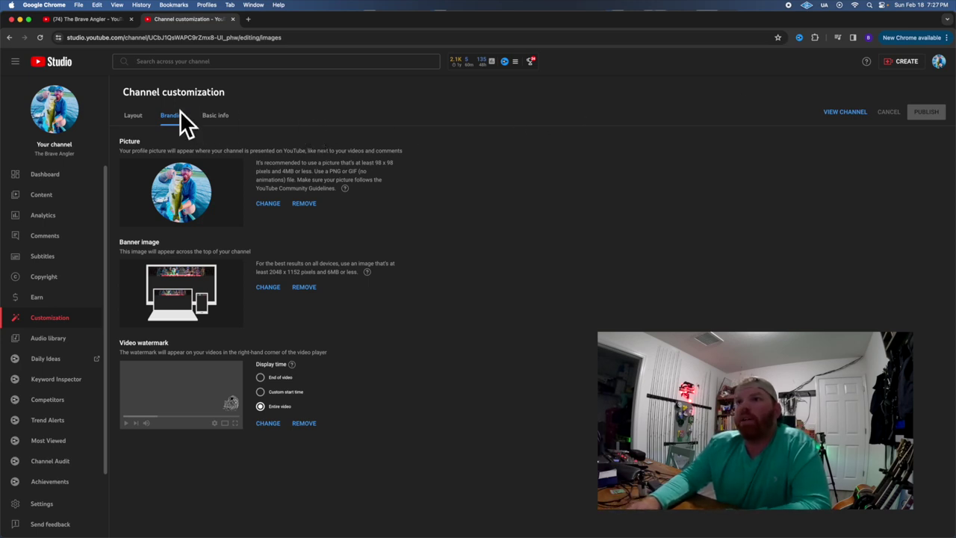
pyautogui.click(216, 117)
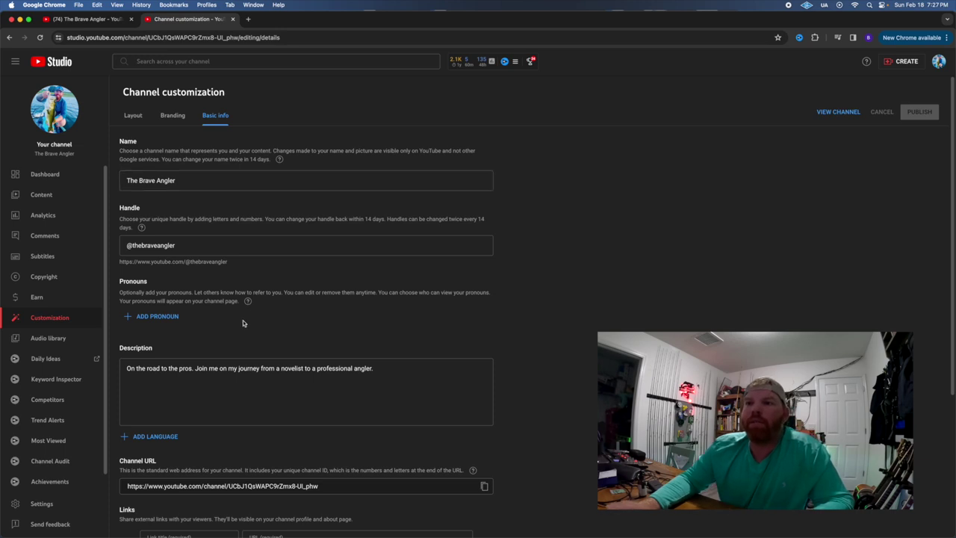
# Review the four channel links and business contact email, then open Settings.
pyautogui.scroll(-1, 231, 320)
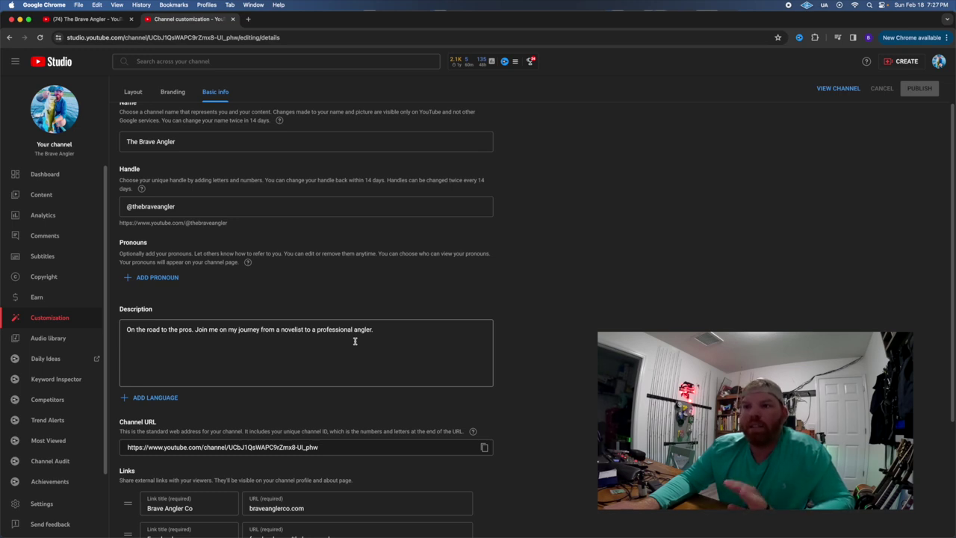
pyautogui.scroll(-1, 355, 340)
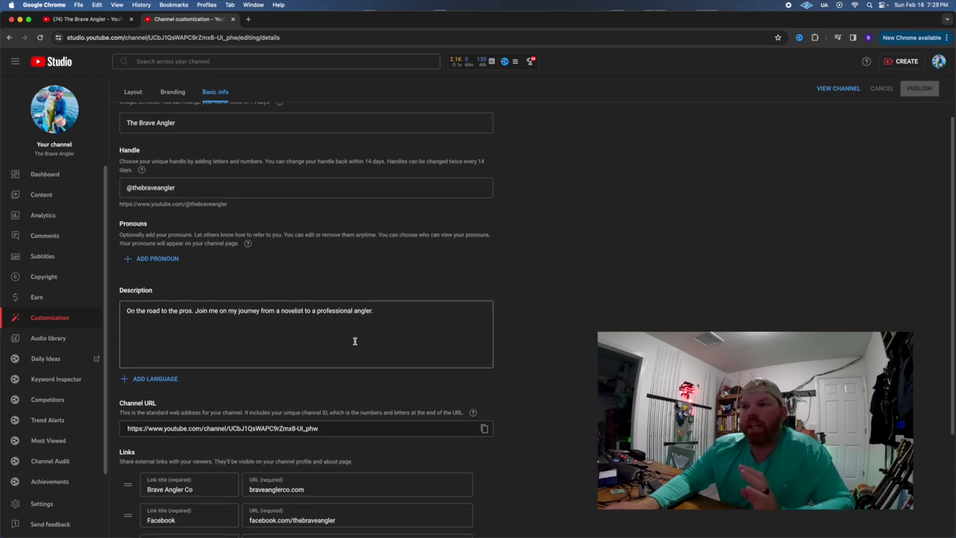
pyautogui.scroll(-4, 355, 340)
pyautogui.scroll(-4, 354, 340)
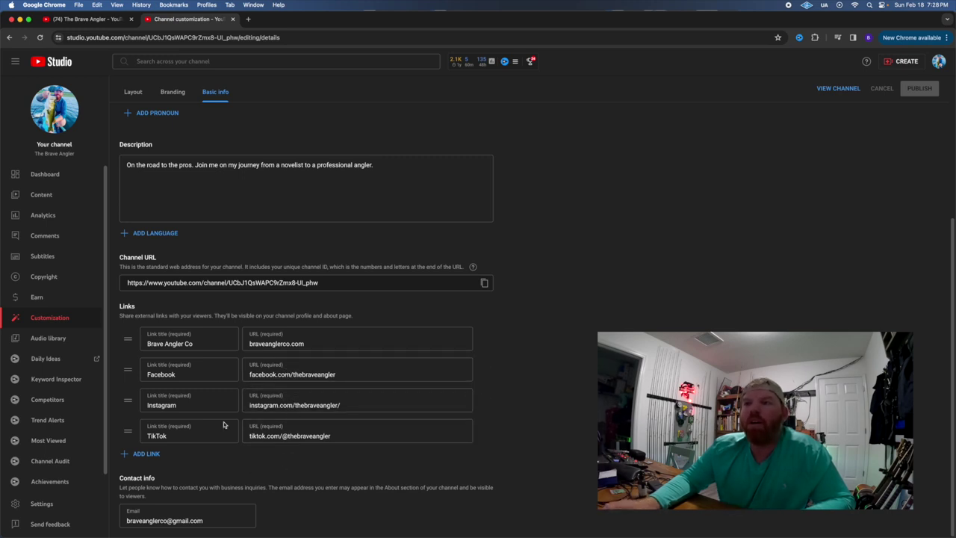
pyautogui.click(40, 504)
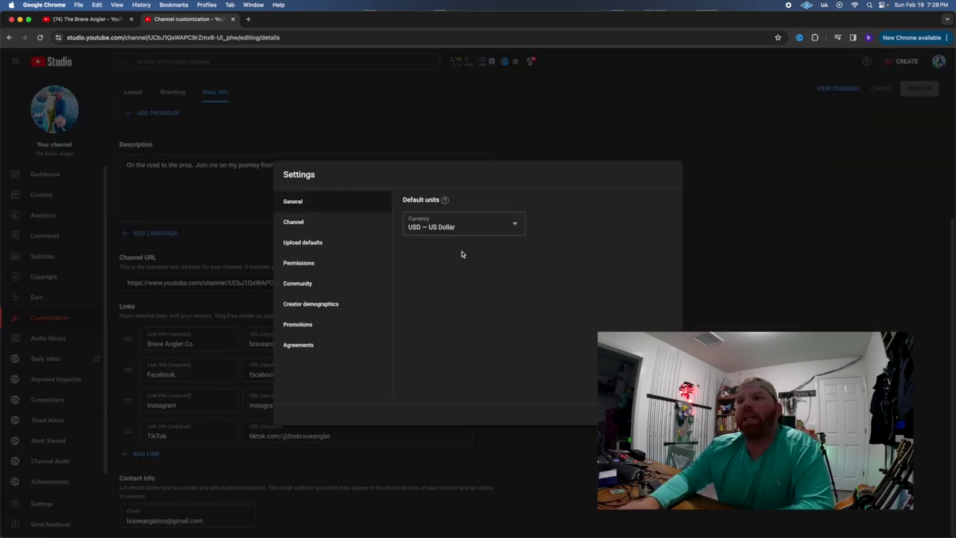
# Check the channel's country and keywords like bass fishing in Settings, then close the window.
pyautogui.click(323, 228)
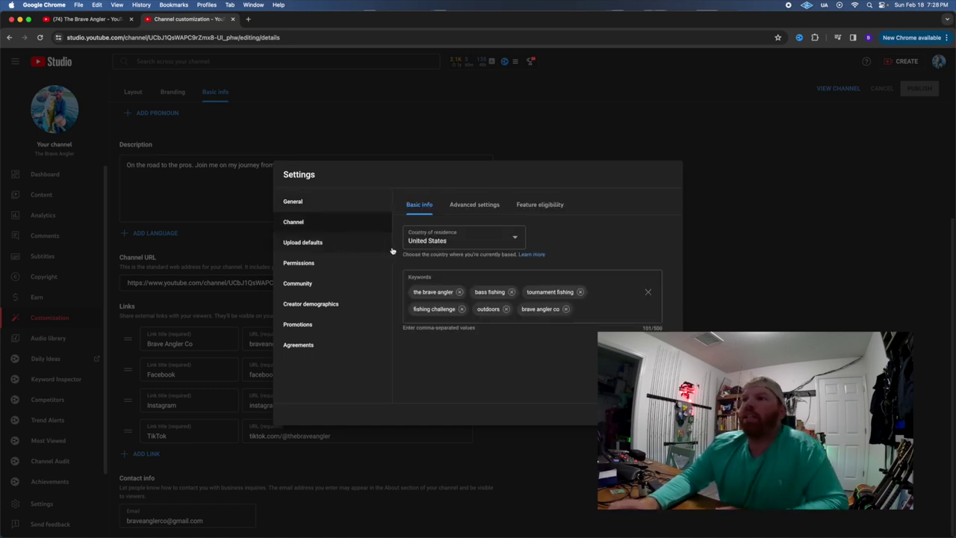
pyautogui.click(429, 298)
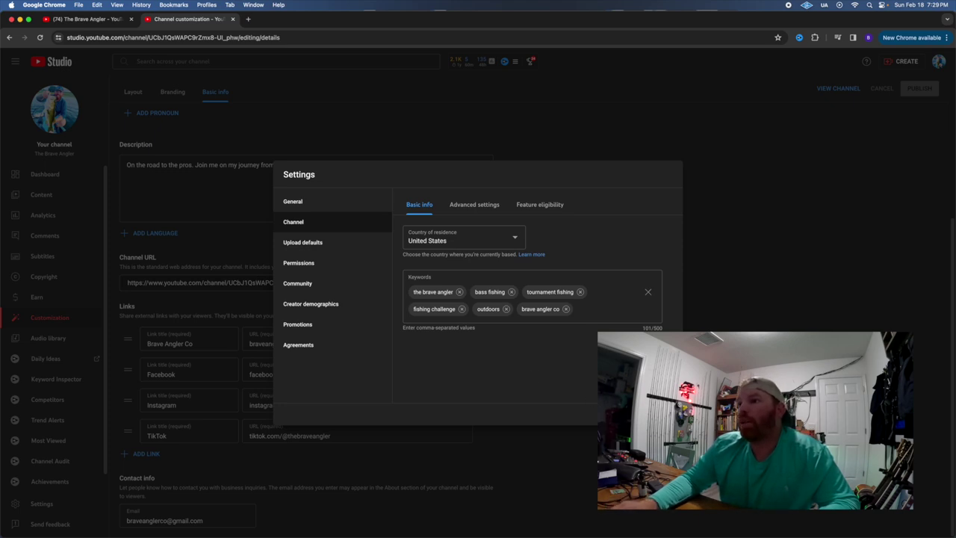
pyautogui.press('Escape')
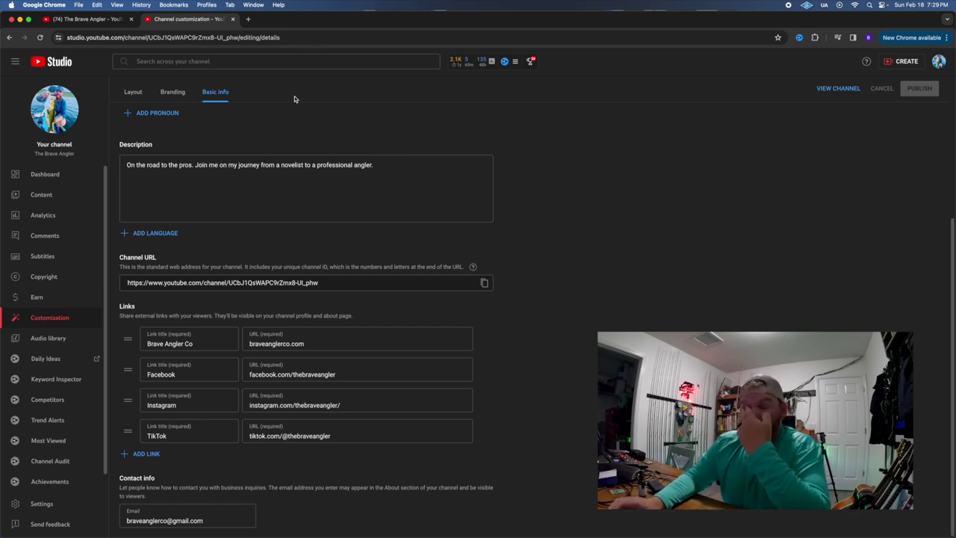
# Look over the Dashboard, then view Analytics: 6,611 views and 353.5 watch hours in 28 days.
pyautogui.click(44, 174)
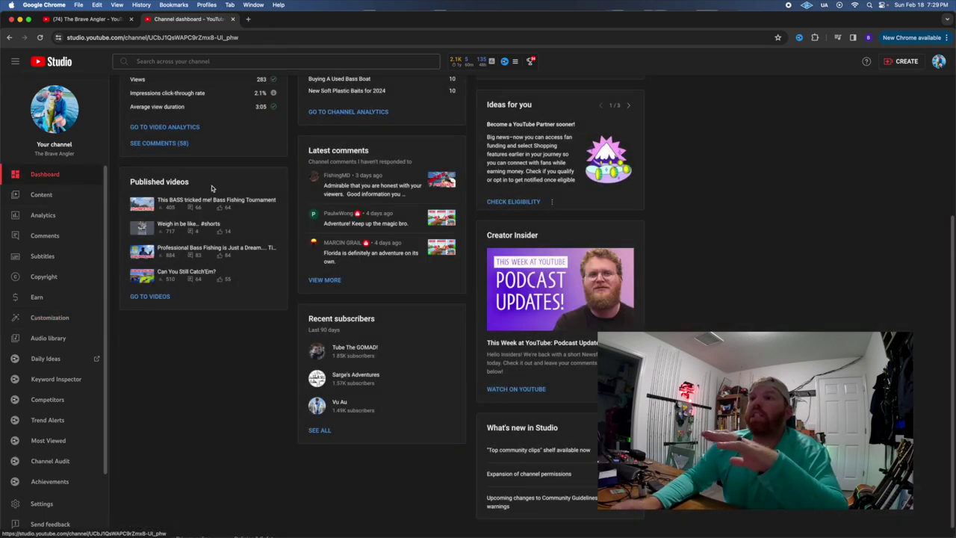
pyautogui.scroll(5, 271, 198)
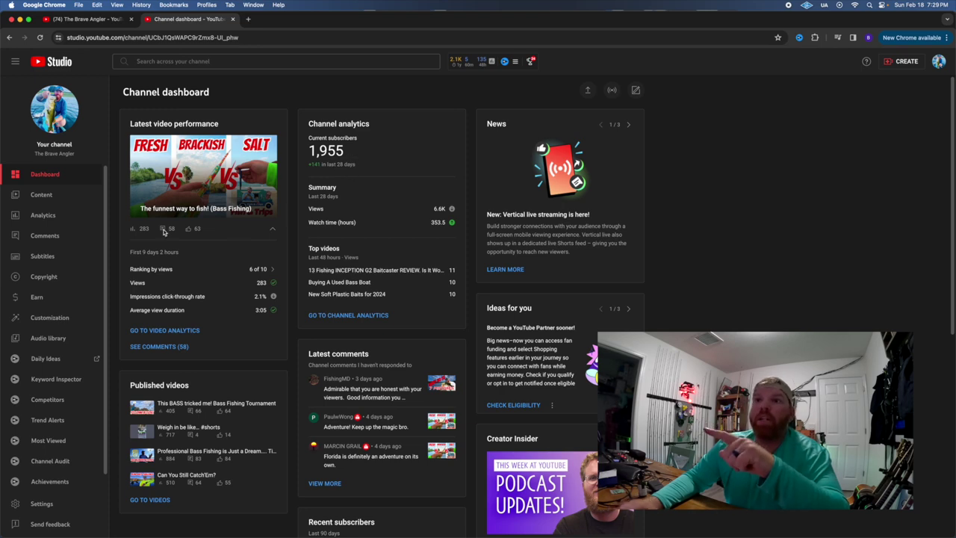
pyautogui.click(71, 218)
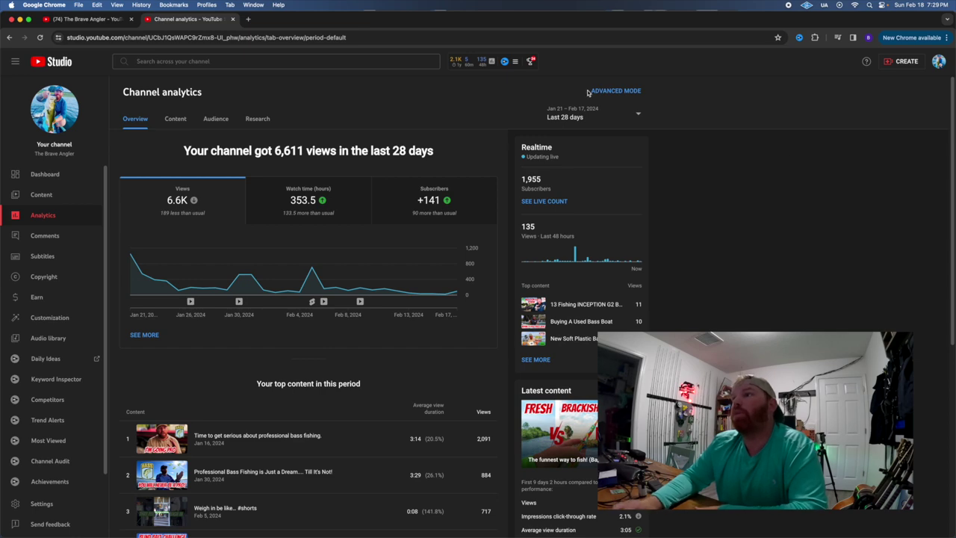
# Switch analytics to Advanced mode covering the Last 365 days, showing 122,577 views.
pyautogui.click(613, 91)
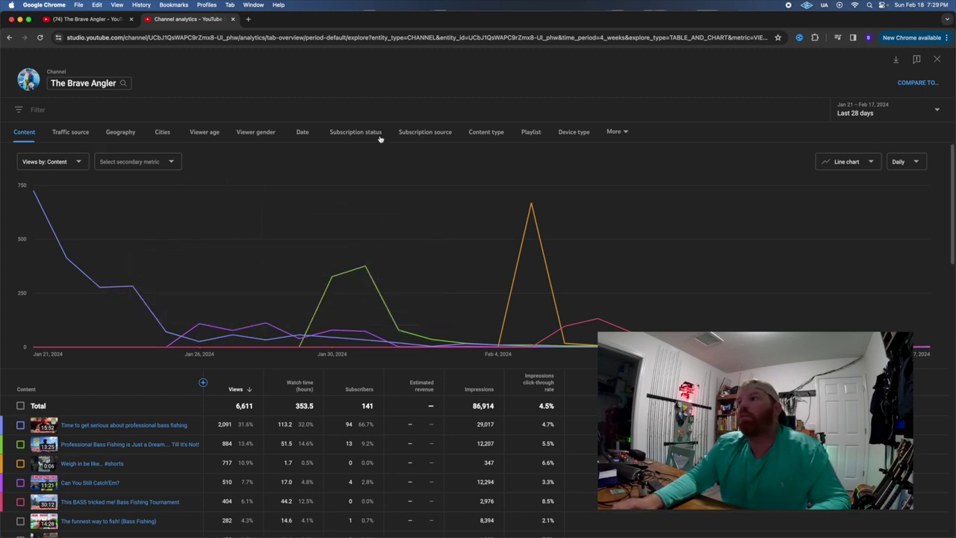
pyautogui.click(887, 121)
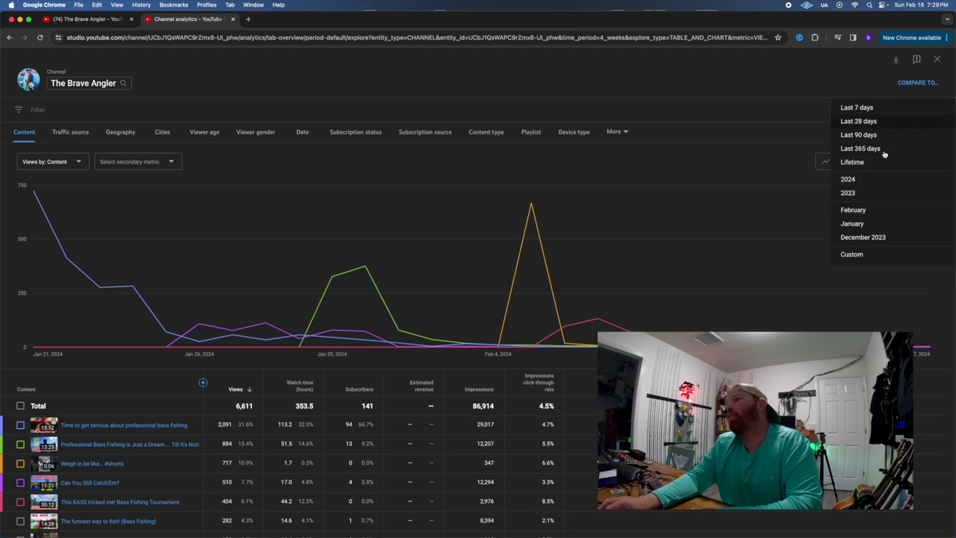
pyautogui.click(860, 148)
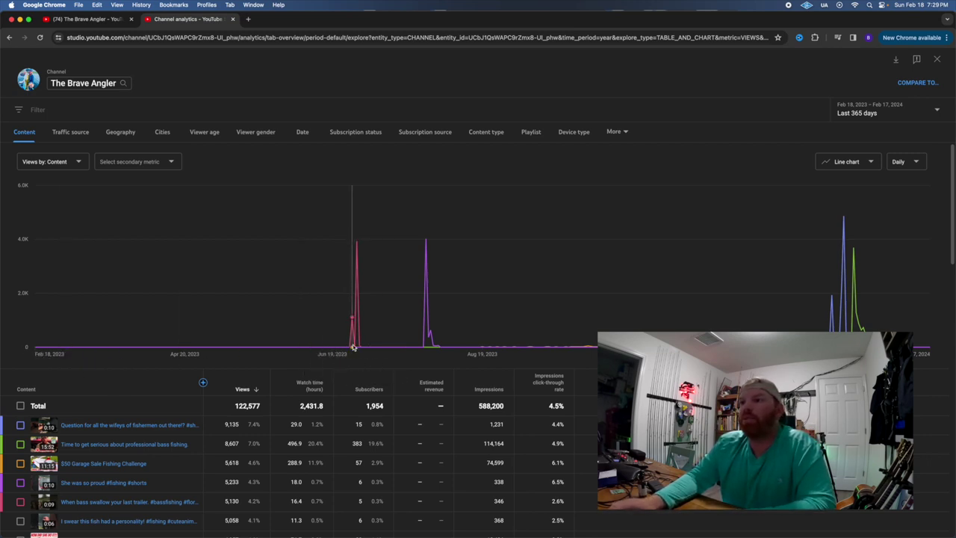
pyautogui.moveTo(363, 348)
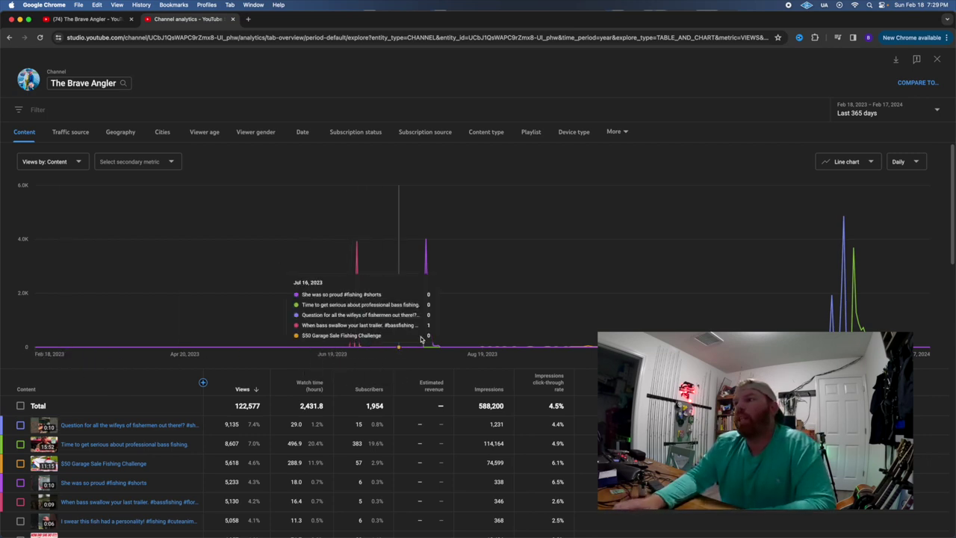